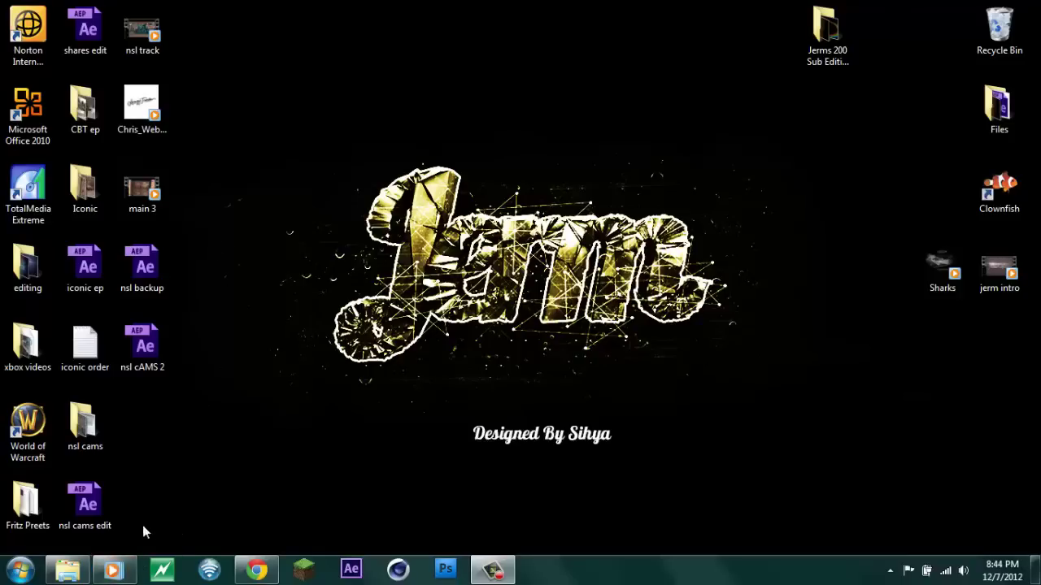
Play the Live ep part 2 example video at a lower volume, then pause and close it
left_click(113, 570)
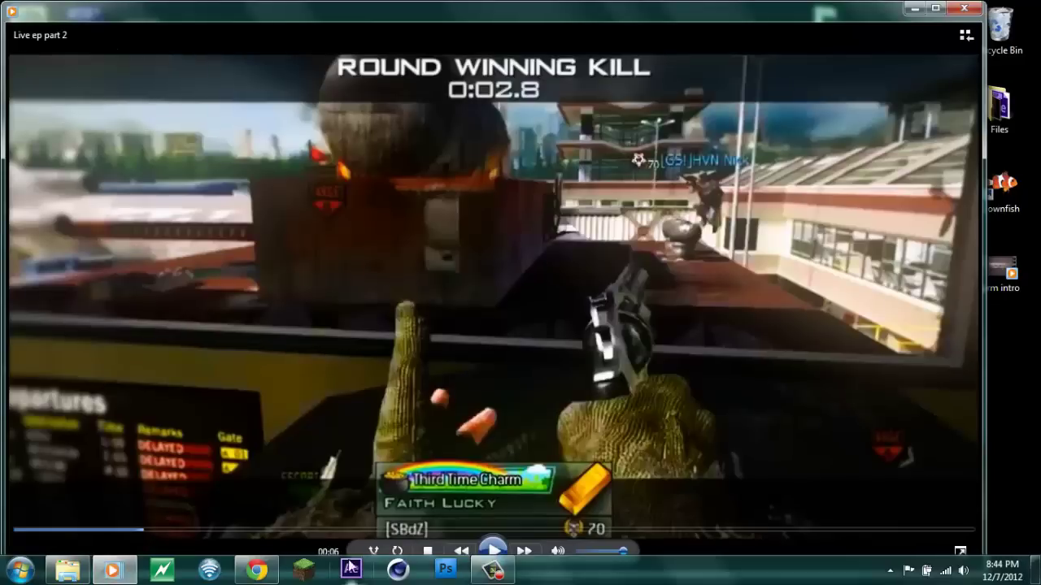
left_click(599, 555)
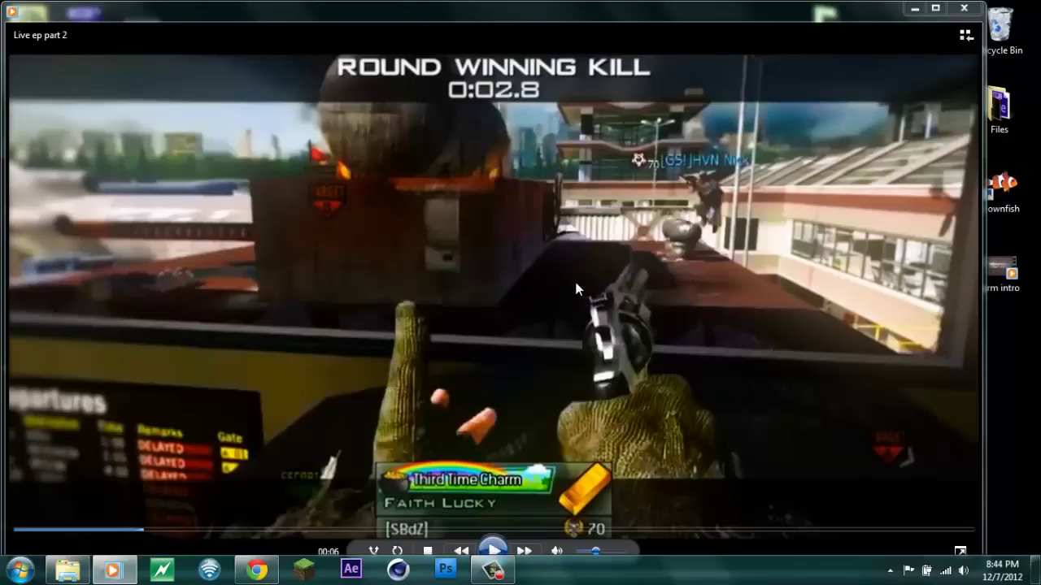
left_click(492, 550)
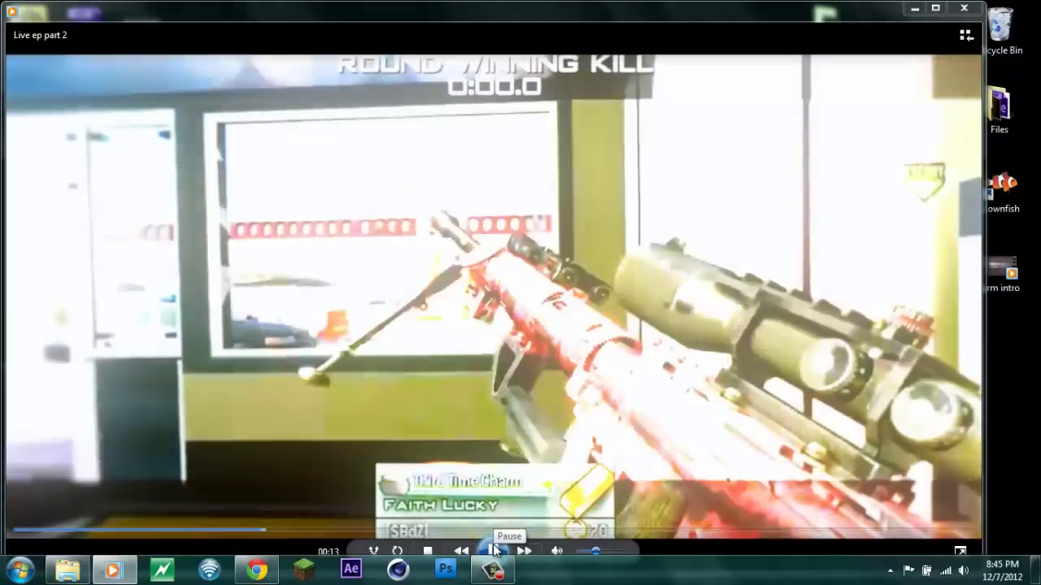
left_click(492, 550)
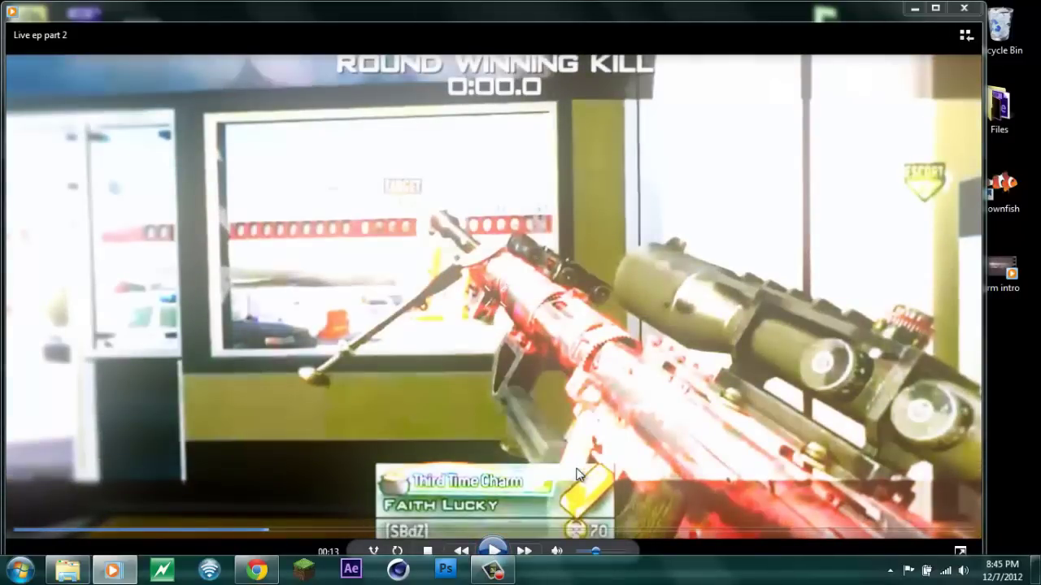
left_click(964, 8)
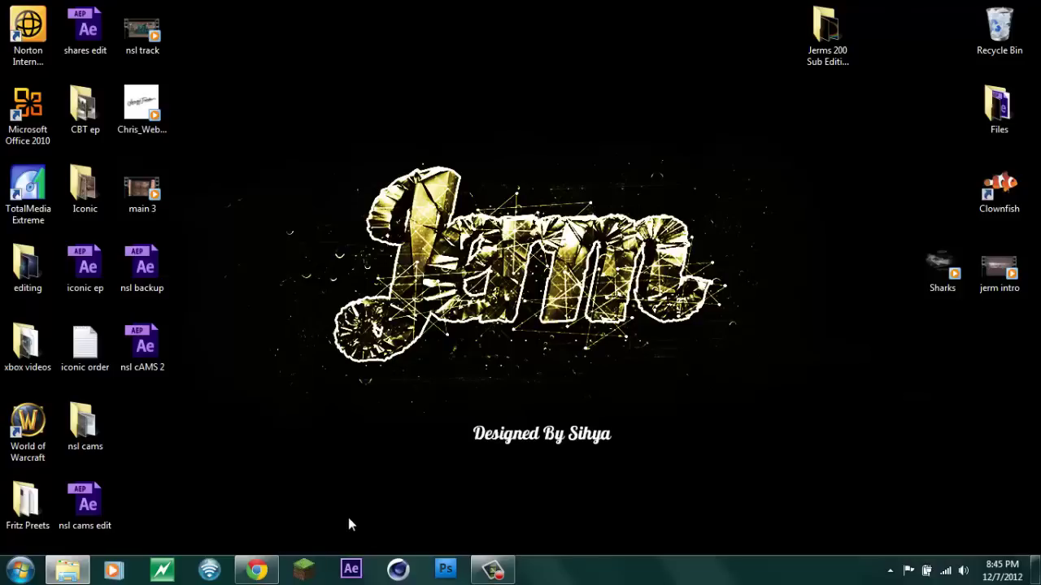
Launch After Effects and listen briefly to the Childish Gambino - Let Me Dope You track in the editing Music folder
left_click(351, 569)
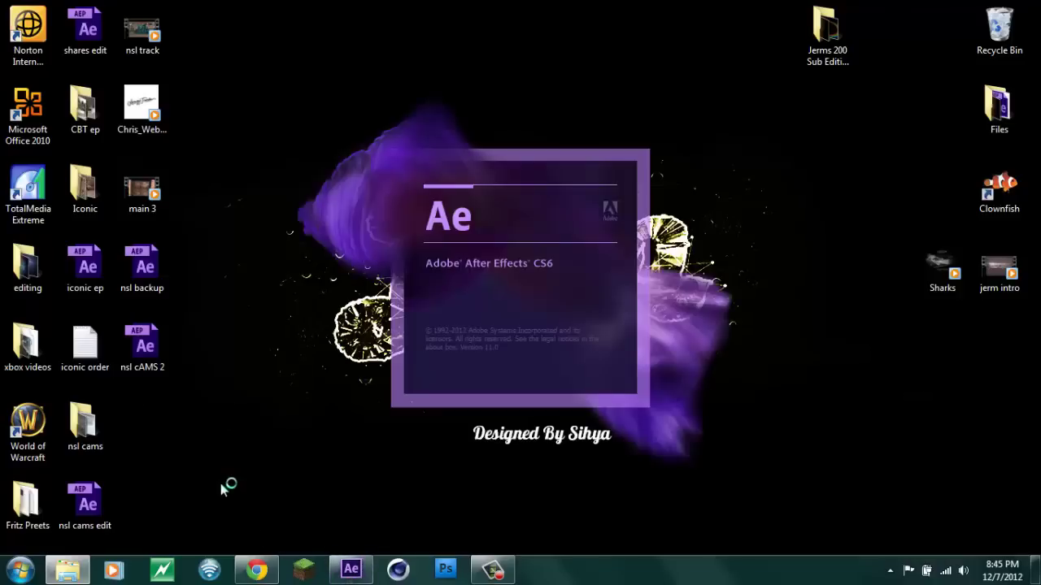
left_click(66, 569)
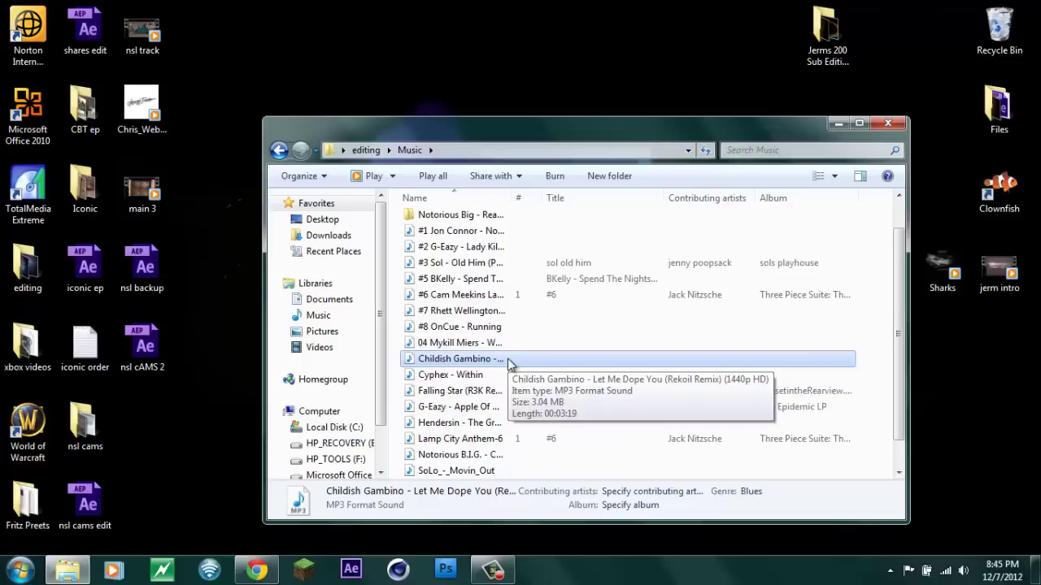
double_click(460, 359)
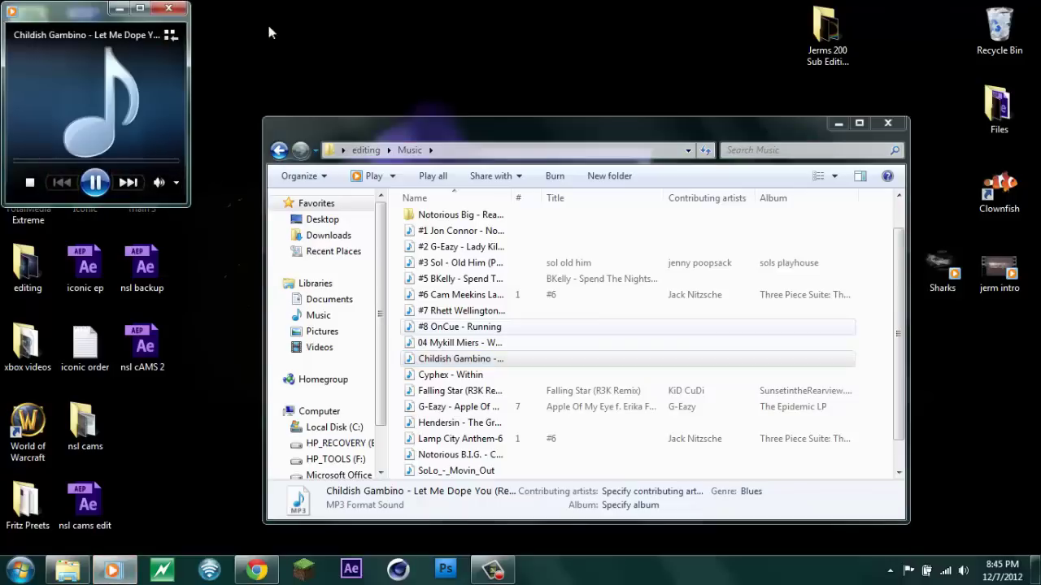
left_click(168, 9)
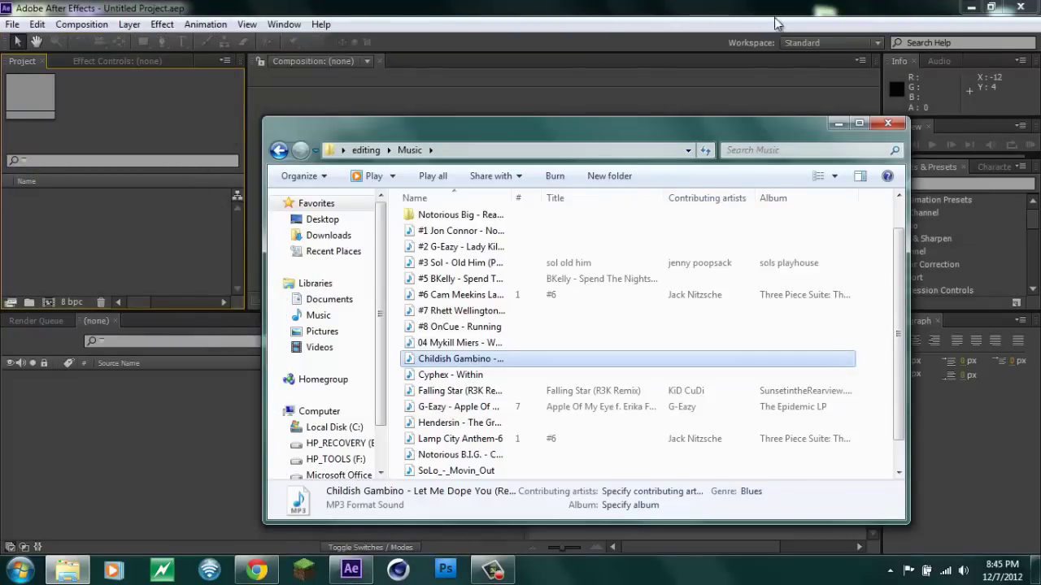
Switch to After Effects and create a new 1280 x 720 composition at 59.94 fps
left_click(620, 22)
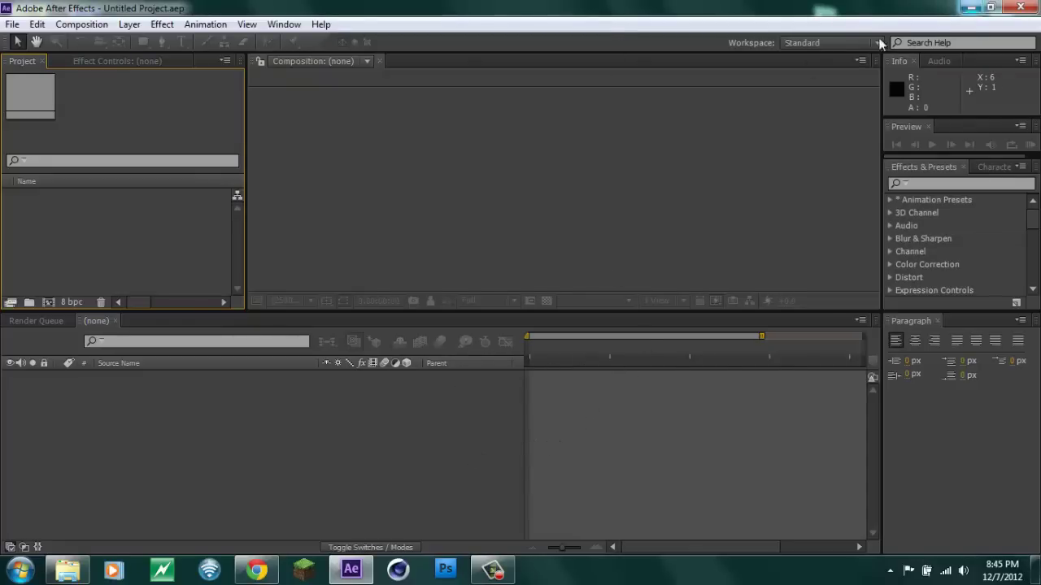
left_click(81, 24)
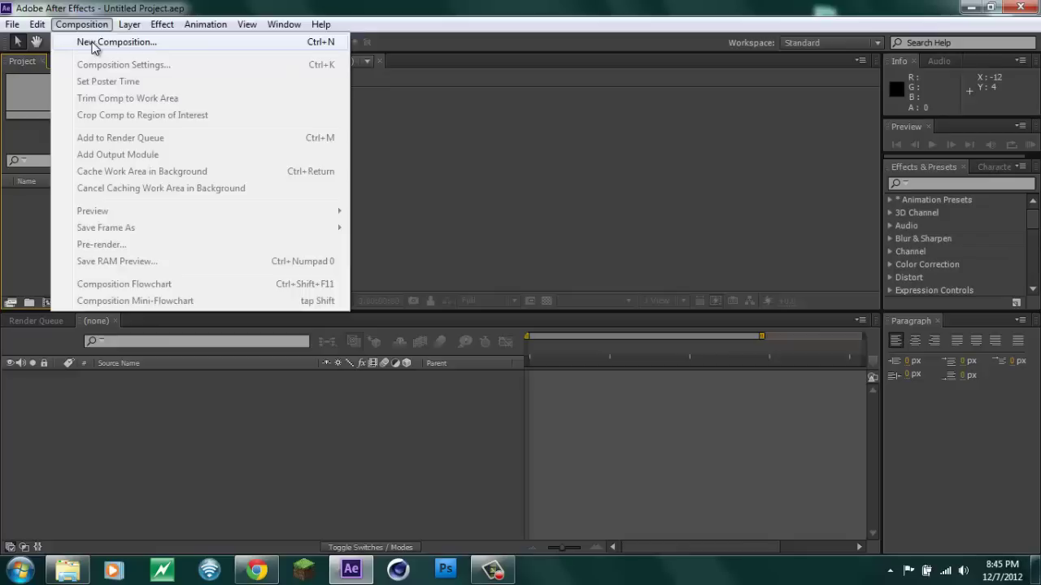
left_click(93, 41)
left_click(606, 430)
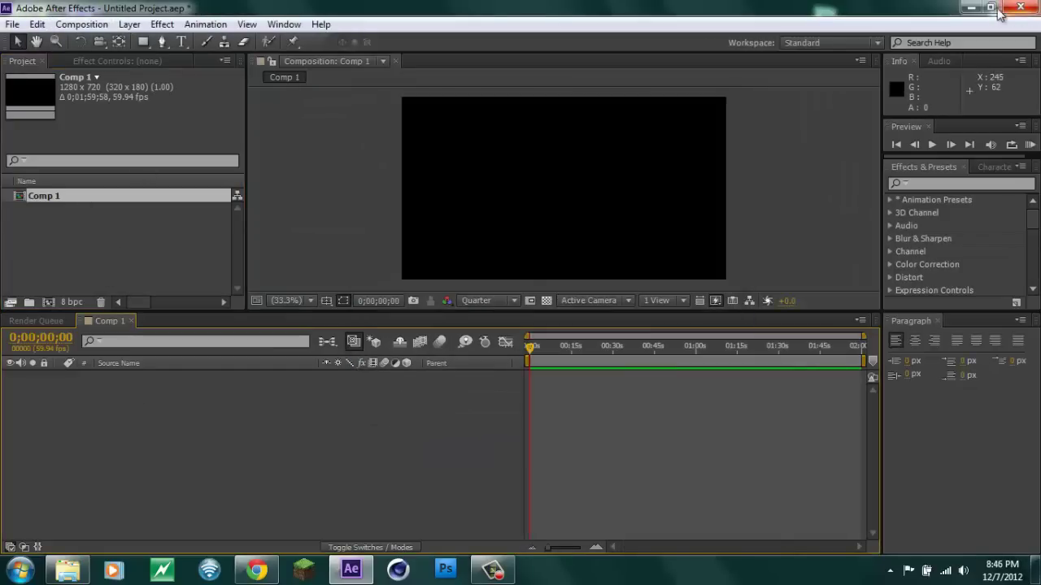
Import the iconic11 clip from the desktop's Iconic folder and place it in Comp 1
left_click(972, 8)
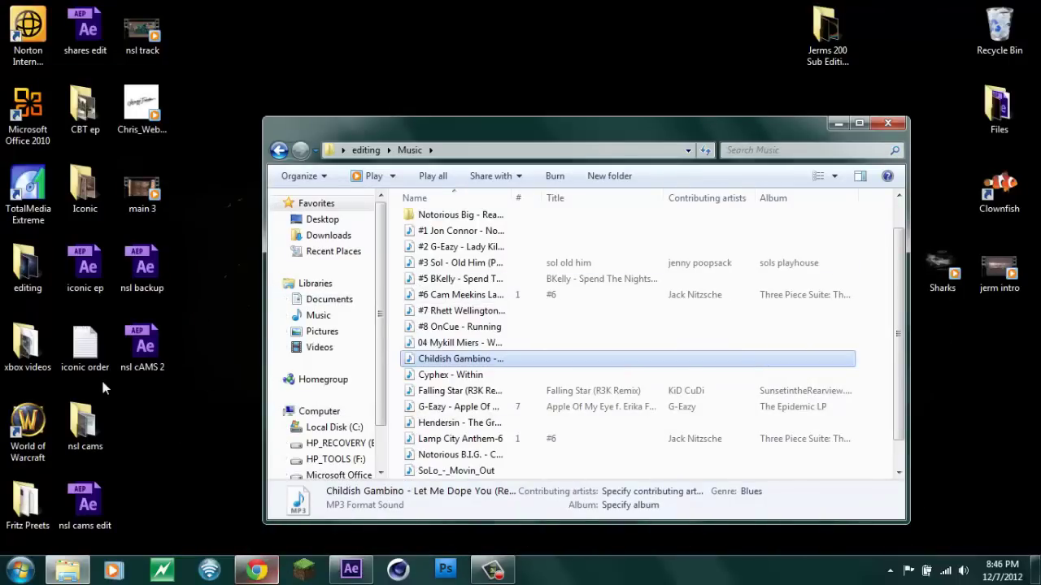
left_click(89, 203)
double_click(89, 204)
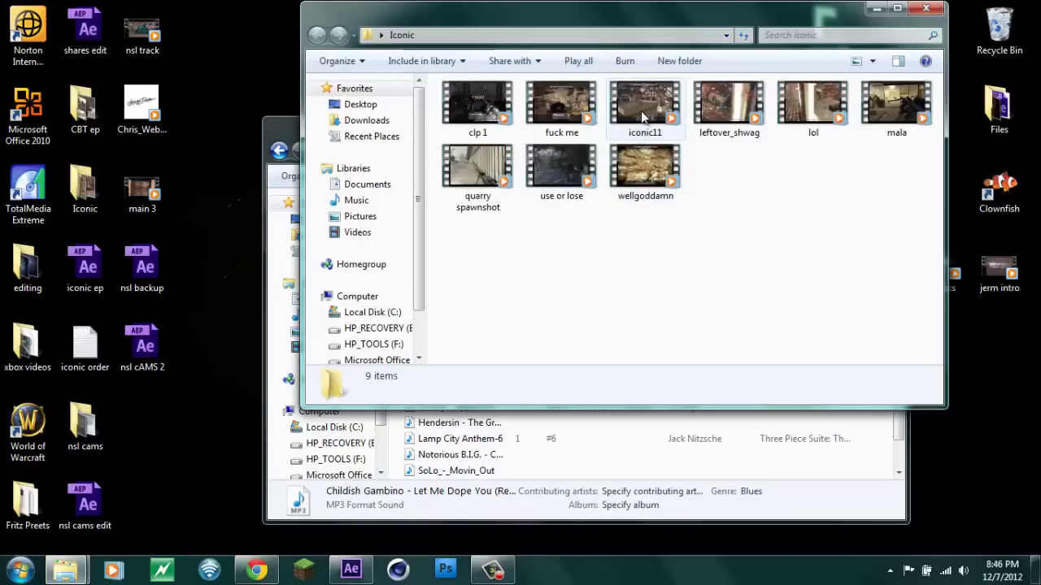
left_click_drag(644, 112, 113, 264)
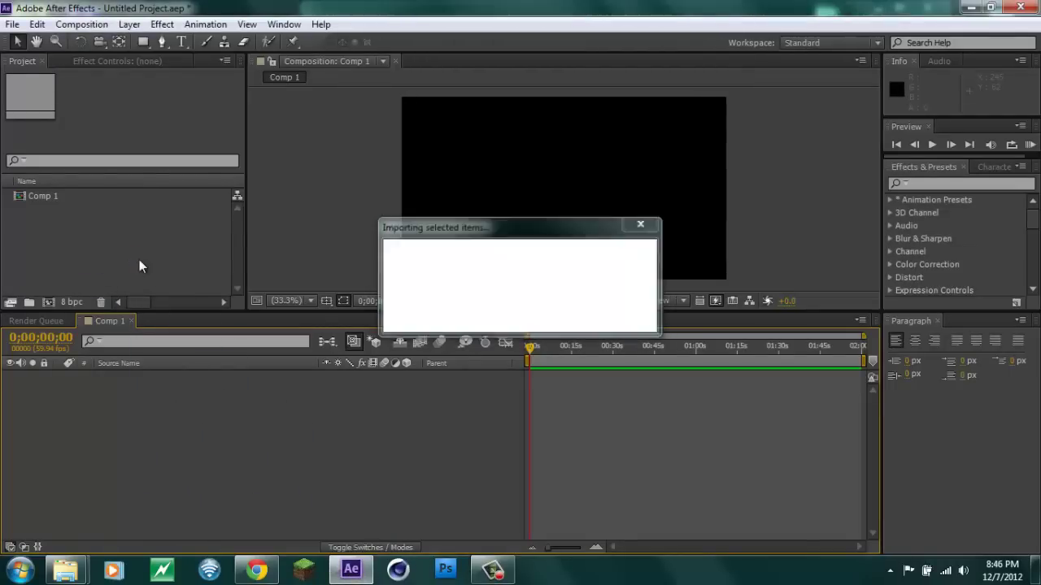
left_click(61, 213)
left_click_drag(59, 298, 74, 411)
Import the Childish Gambino song from the Music folder and add it below the iconic11.mp4 layer in Comp 1
mouse_move(65, 569)
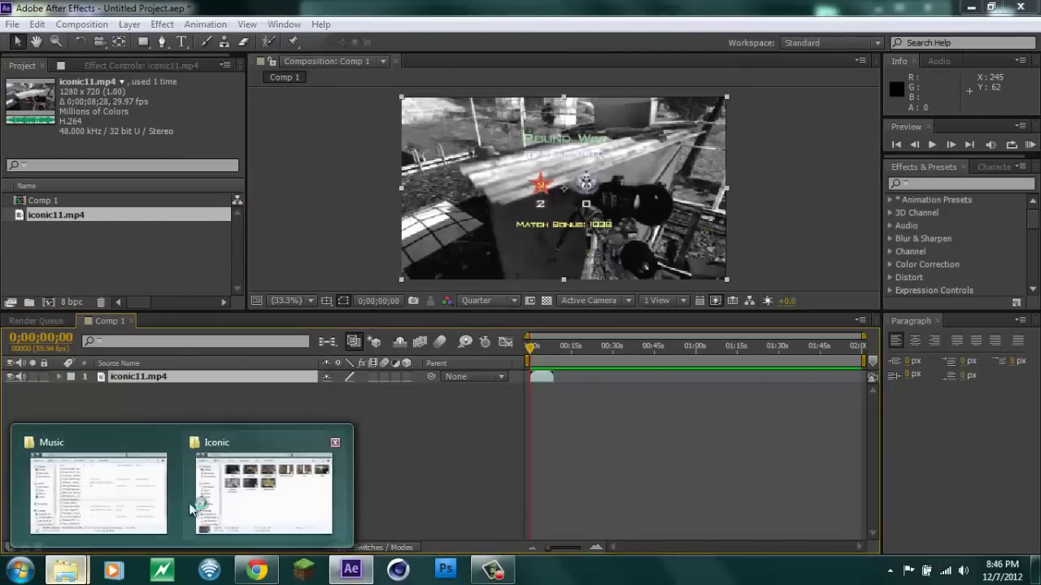
left_click(116, 499)
left_click_drag(406, 367, 76, 274)
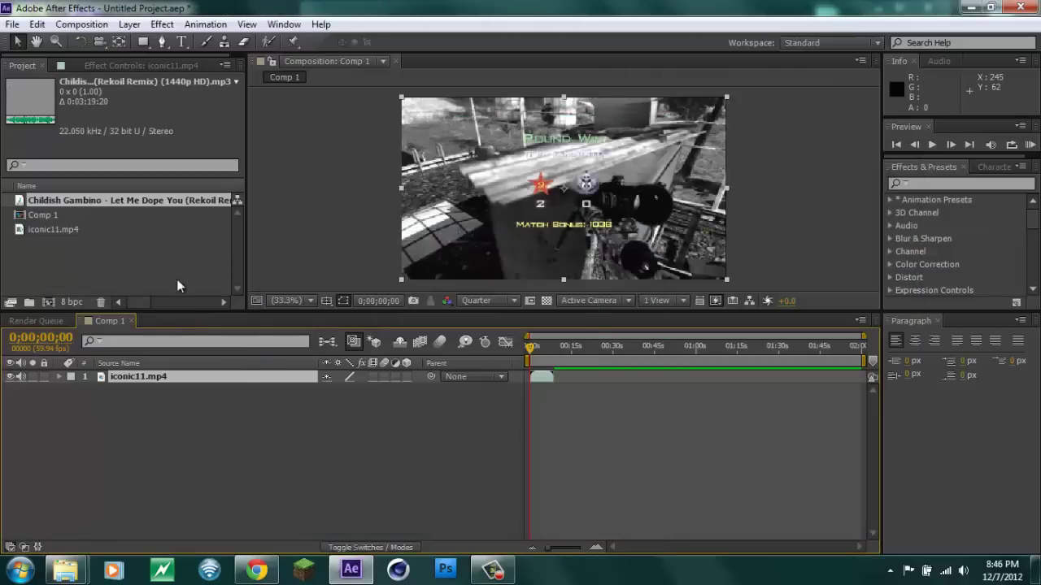
left_click(62, 231)
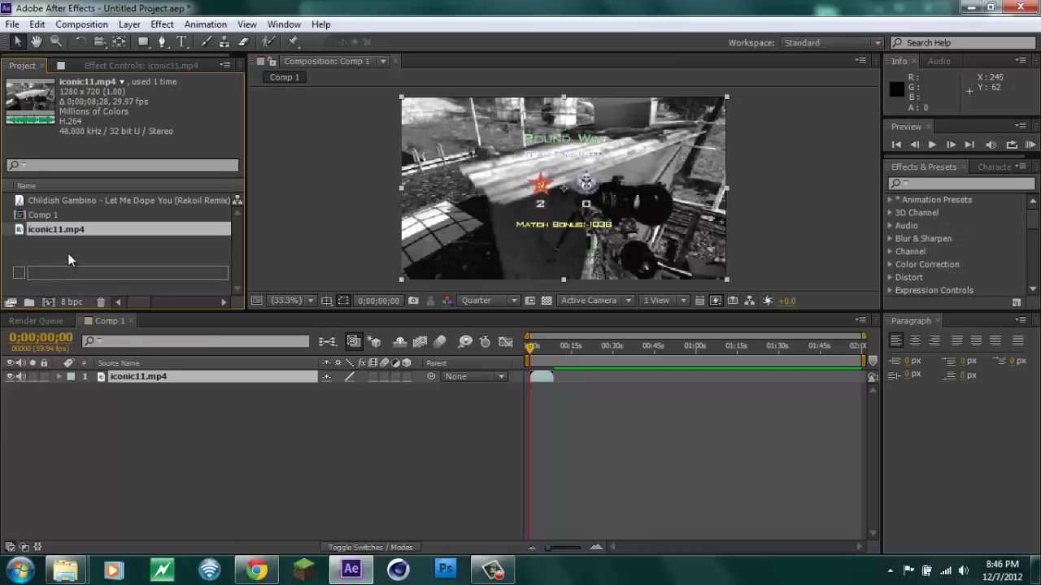
left_click_drag(62, 199, 100, 401)
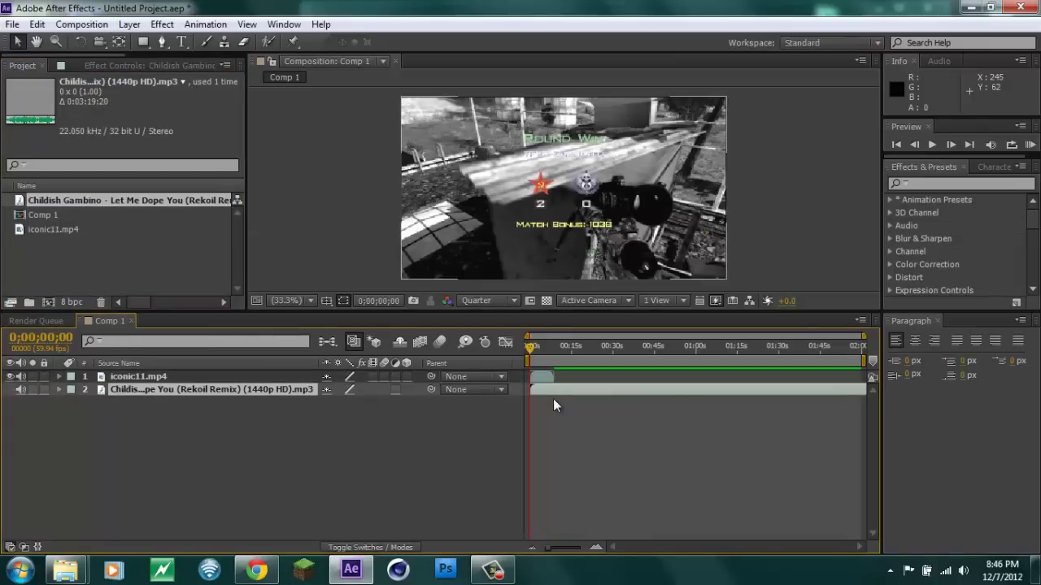
Hide the iconic11.mp4 video and run a RAM preview of the song, adding composition markers on its beats
left_click(10, 376)
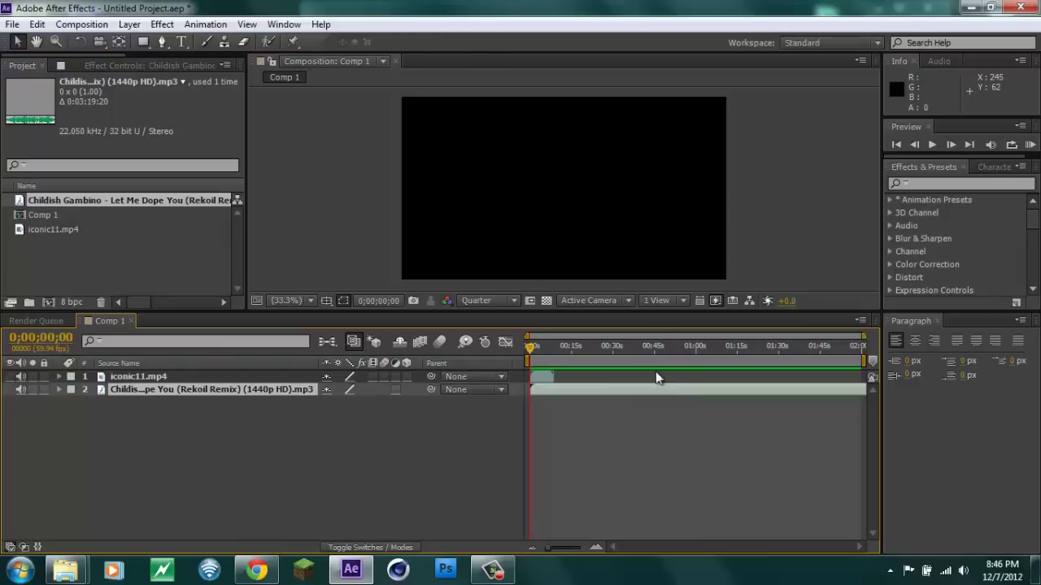
left_click(1029, 146)
left_click(163, 272)
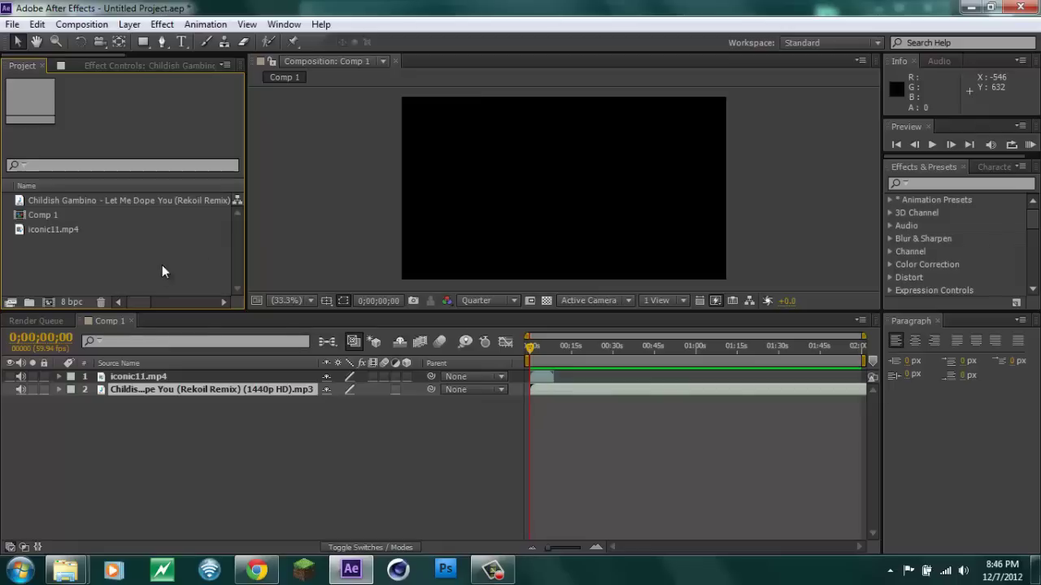
left_click(322, 237)
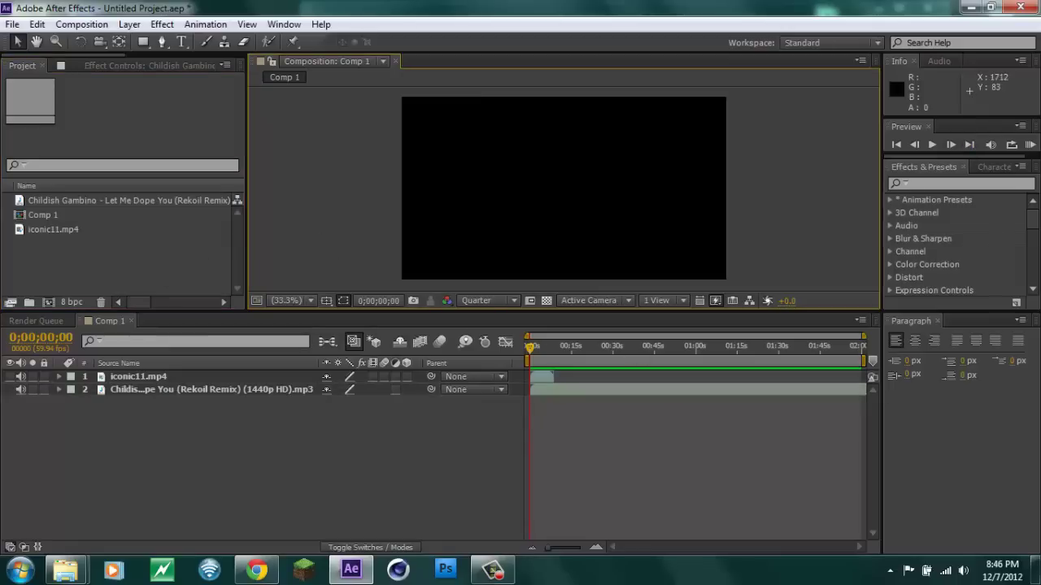
left_click(1030, 145)
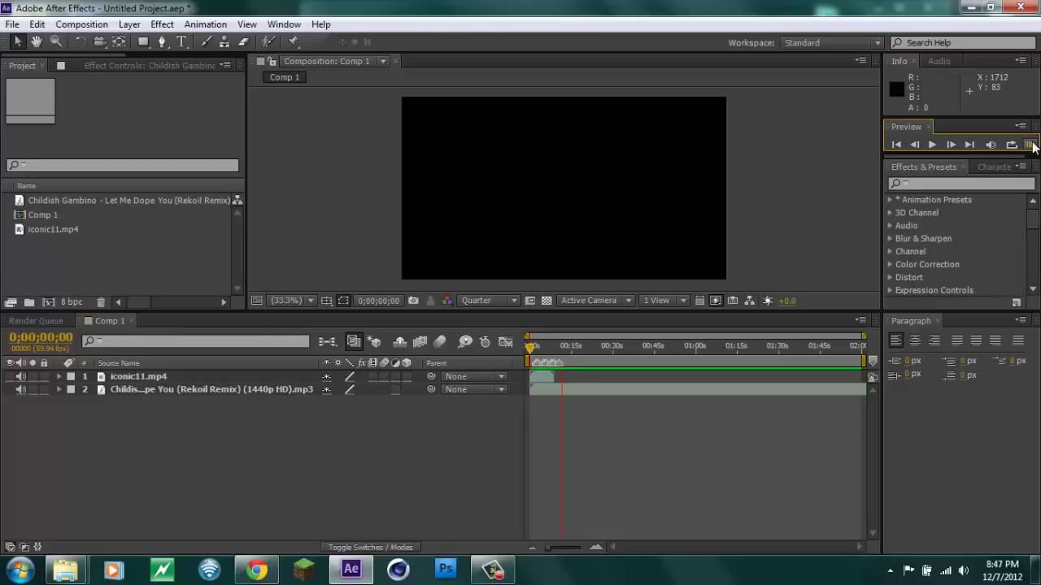
left_click(532, 351)
mouse_move(547, 548)
left_mouse_down()
mouse_move(559, 551)
mouse_move(543, 554)
left_mouse_up()
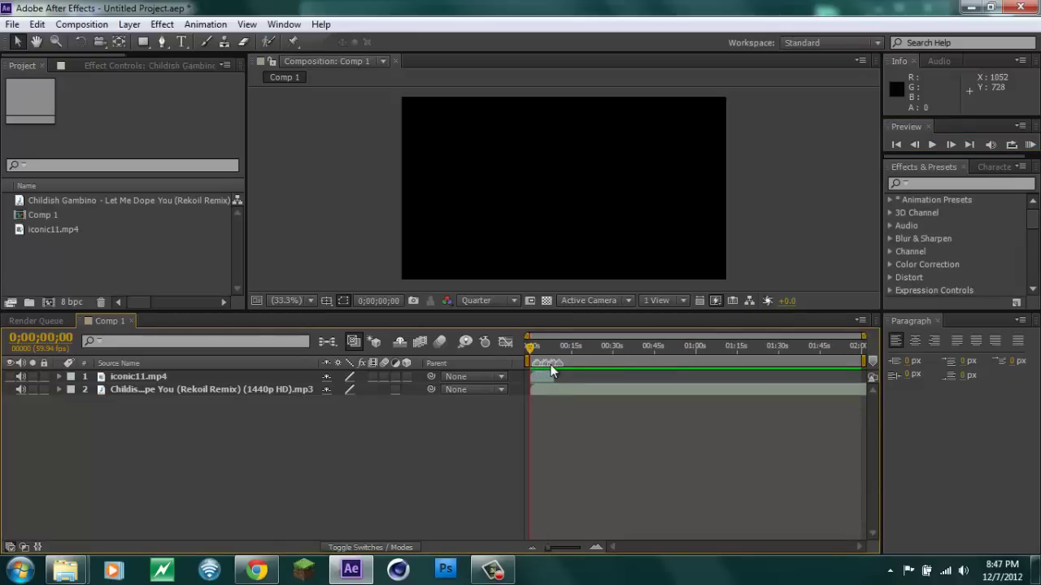
right_click(536, 365)
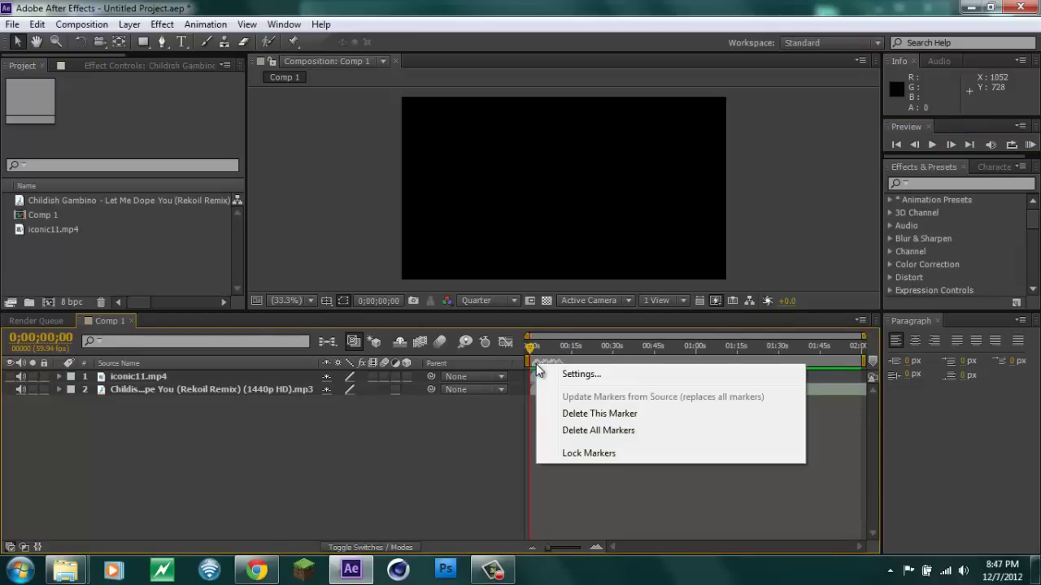
left_click(504, 448)
left_click_drag(558, 551, 573, 551)
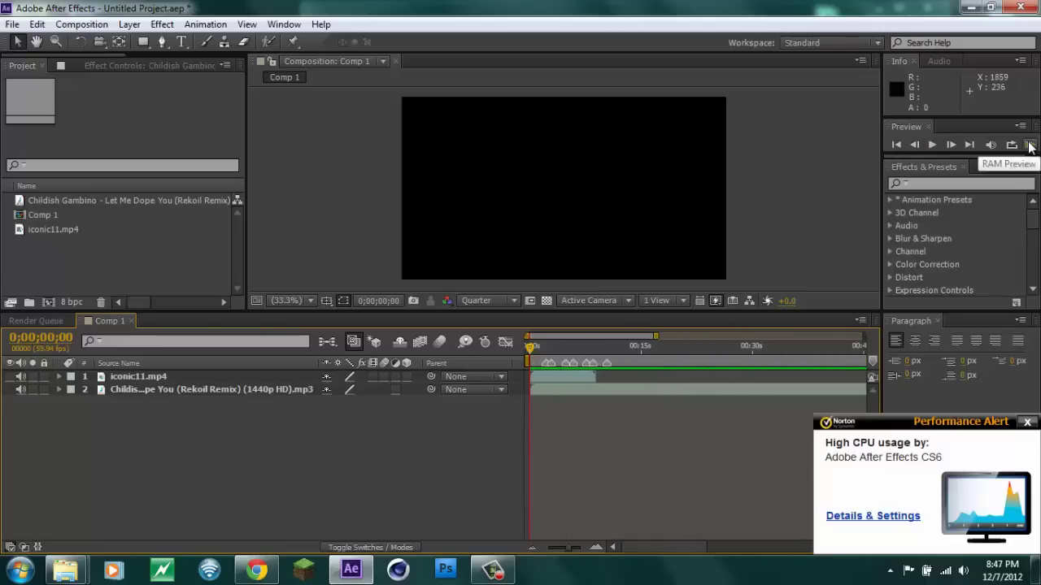
left_click(1027, 422)
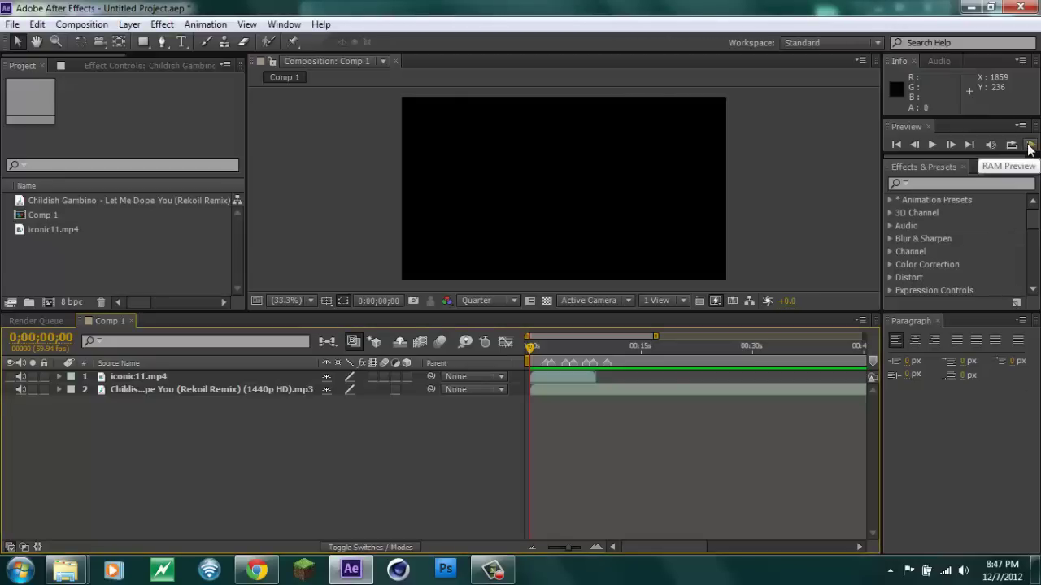
Reveal the audio waveform of the Childish Gambino song layer
left_click(563, 393)
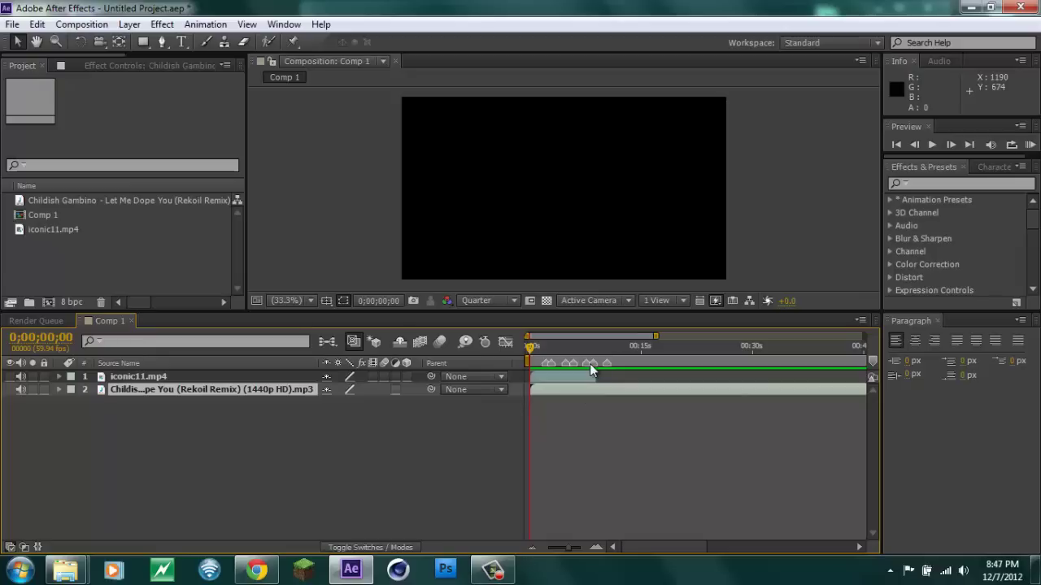
key("l")
key("l")
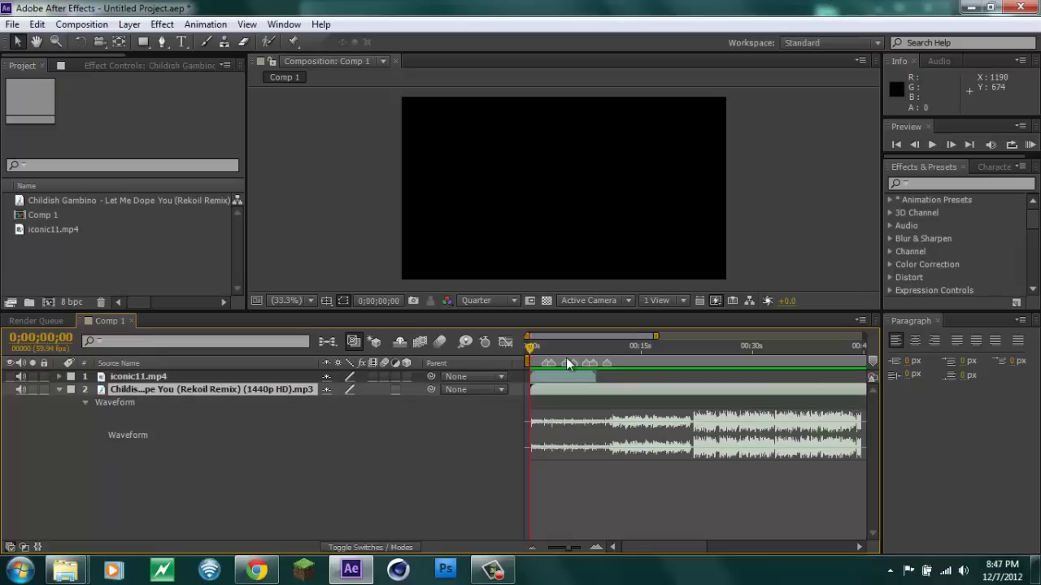
Shift the composition markers between about 2 and 8 seconds so they line up with the beat peaks in the waveform
left_click_drag(531, 348, 544, 347)
left_click_drag(567, 555, 582, 556)
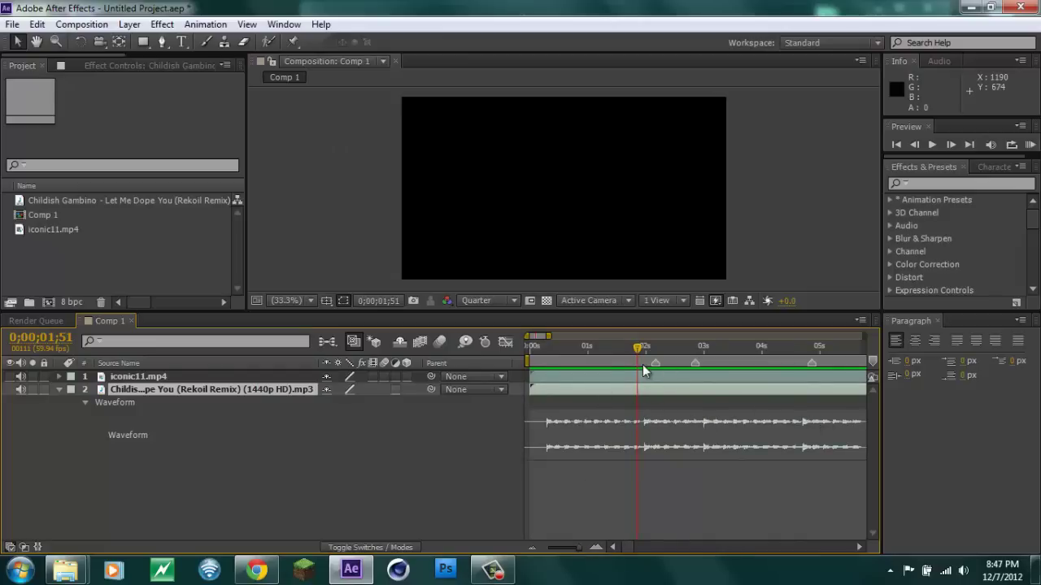
left_click_drag(655, 363, 646, 364)
left_click(859, 547)
left_click(858, 547)
left_click(859, 548)
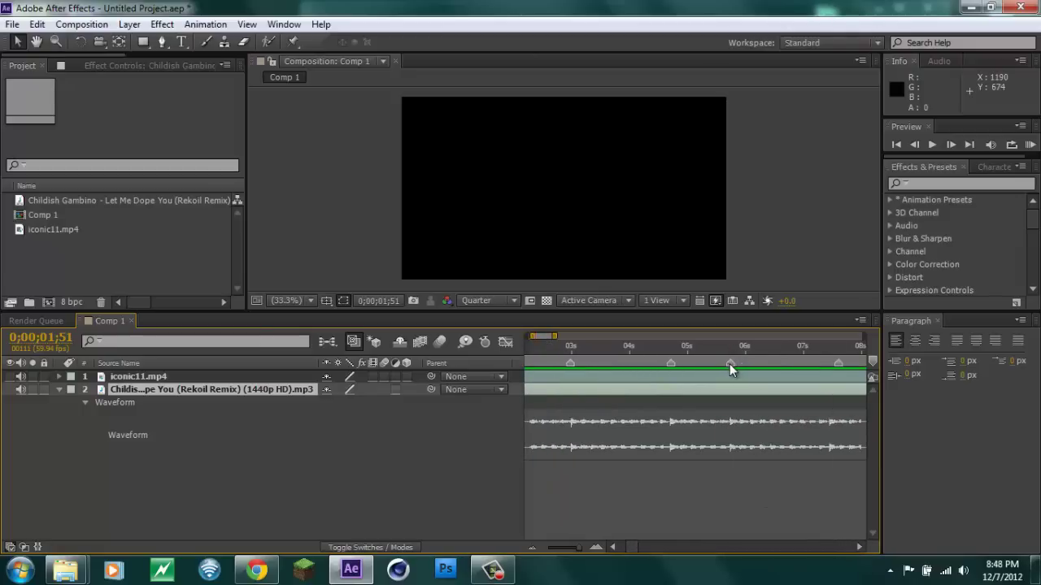
left_click_drag(837, 363, 832, 365)
Run a RAM preview to check the adjusted markers against the song's beats
left_click_drag(578, 549, 561, 550)
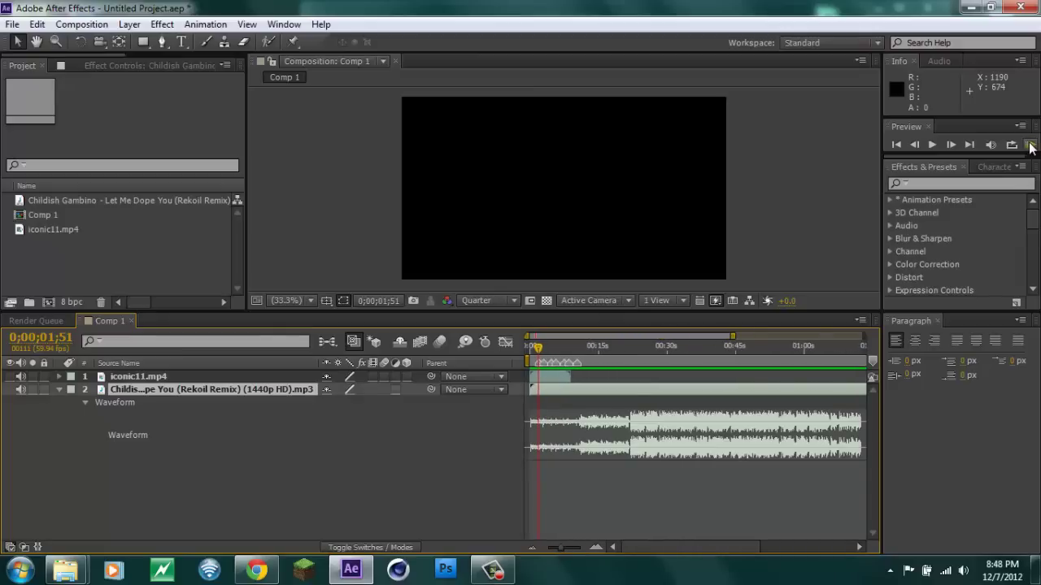
left_click(1031, 145)
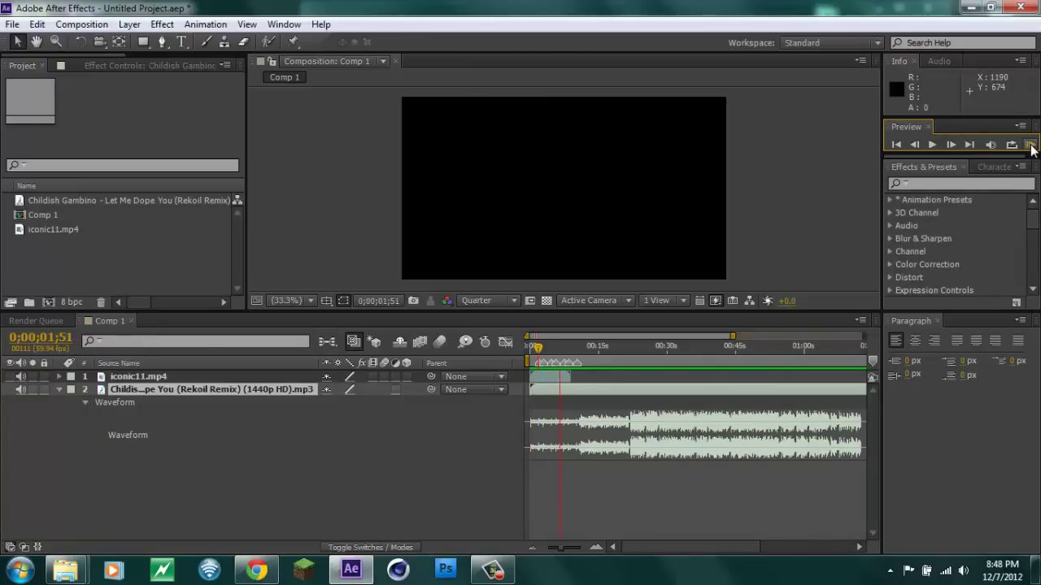
left_click(1031, 146)
Collapse the song's waveform, and with the iconic11.mp4 video shown again, move the current time to the first marker at 0;00;01;56
left_click(58, 390)
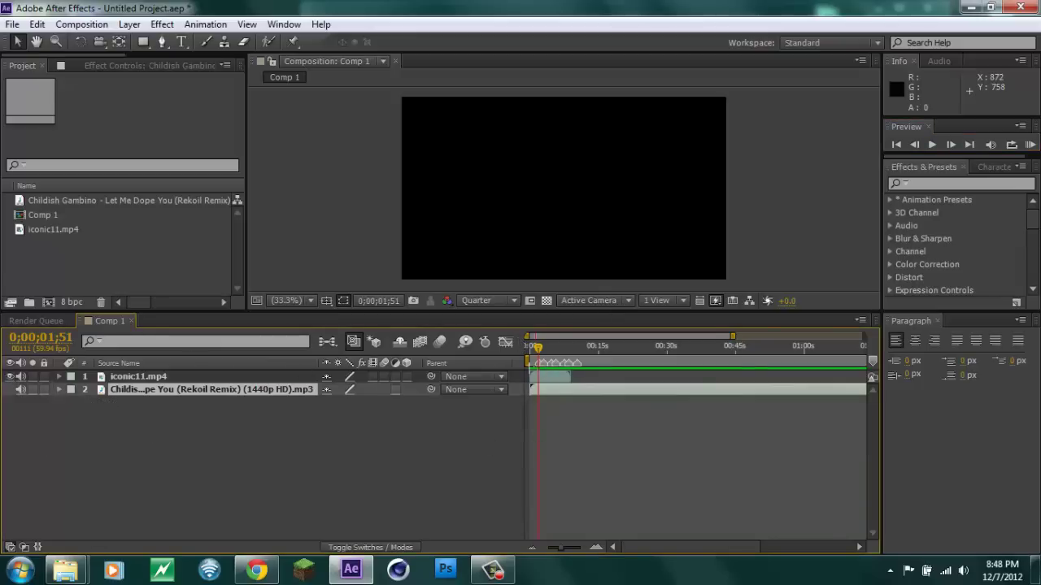
left_click_drag(562, 550, 578, 555)
left_click_drag(639, 348, 642, 348)
left_click(950, 145)
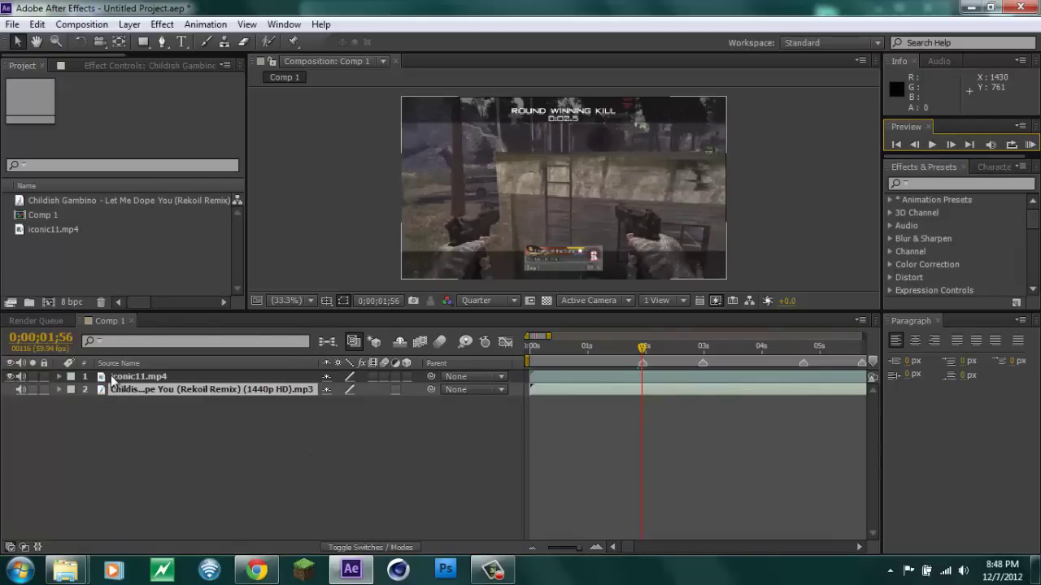
Show the Transform properties of the iconic11.mp4 layer and start keyframing its Scale at 0;00;01;56
left_click(69, 379)
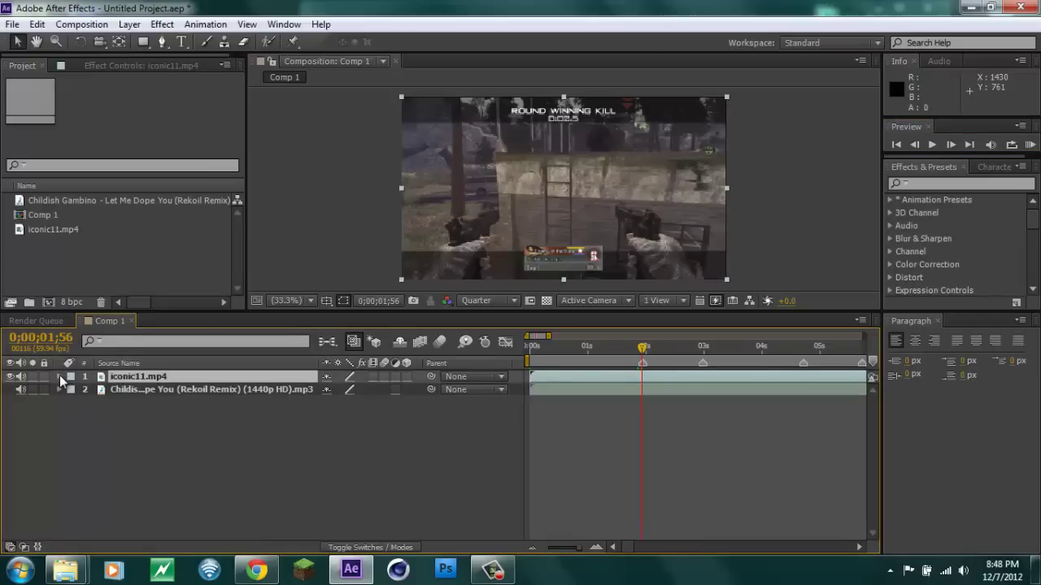
left_click(59, 376)
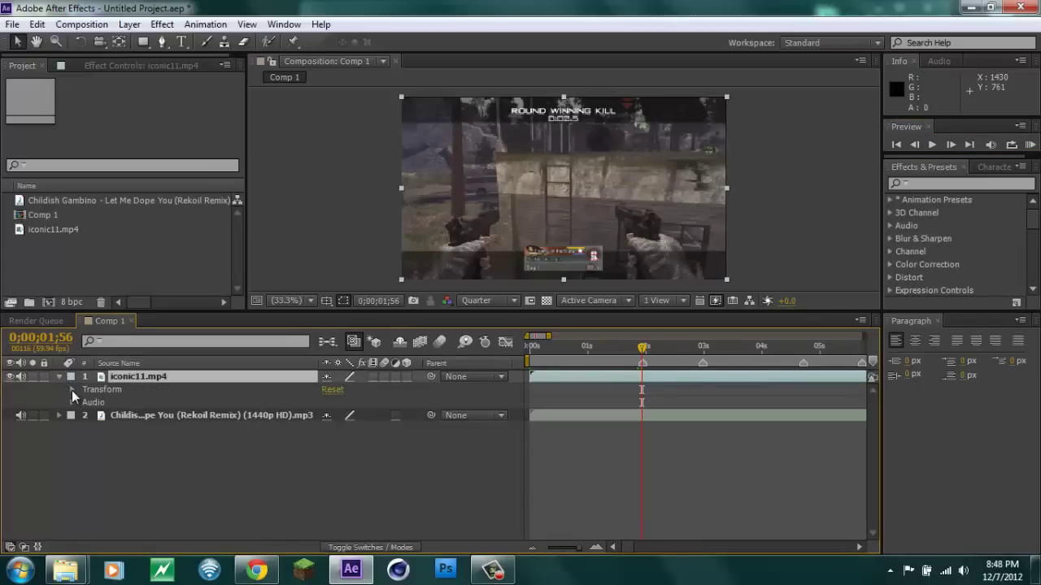
left_click(71, 389)
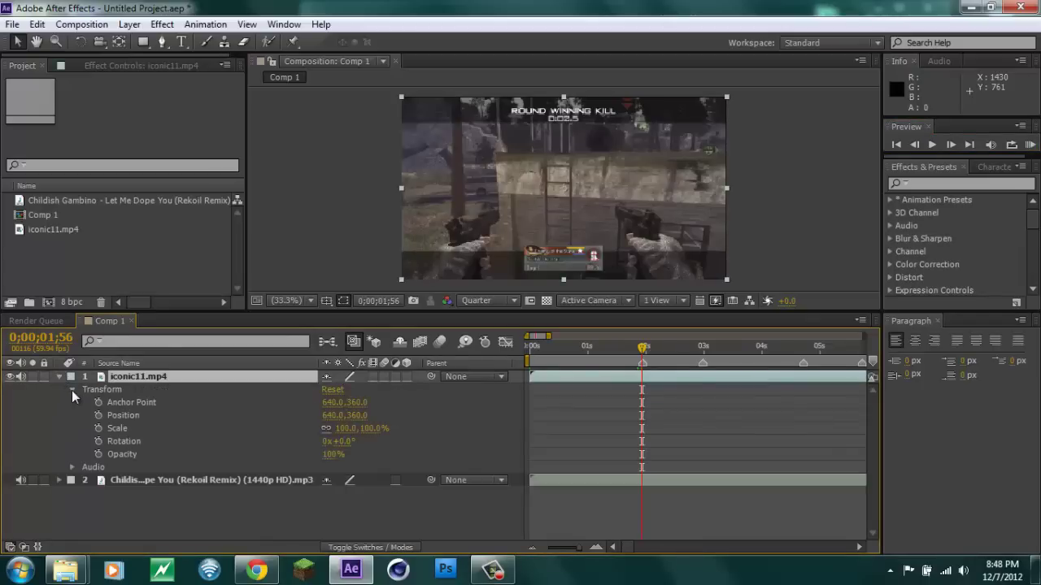
left_click(98, 429)
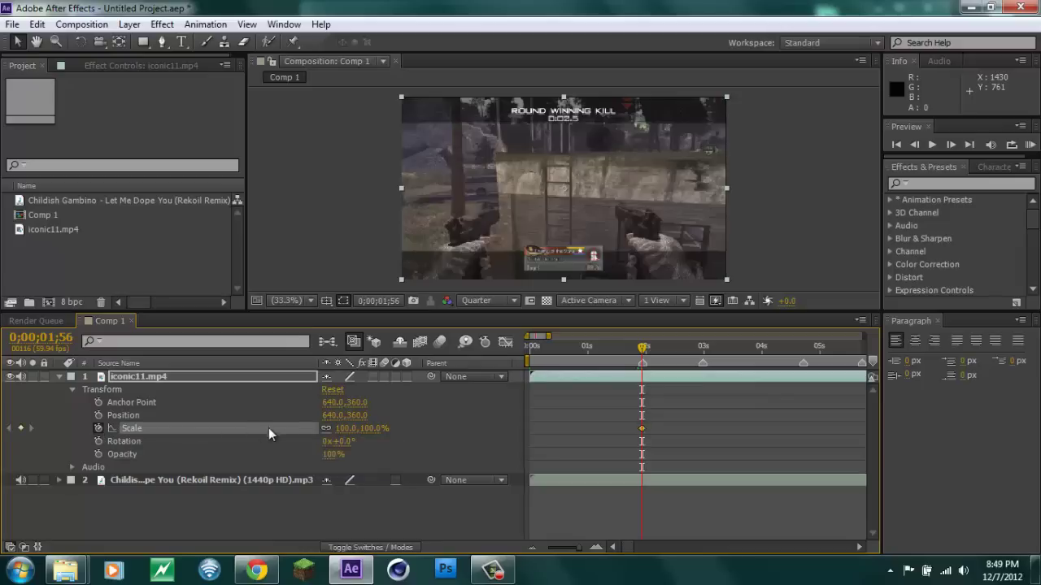
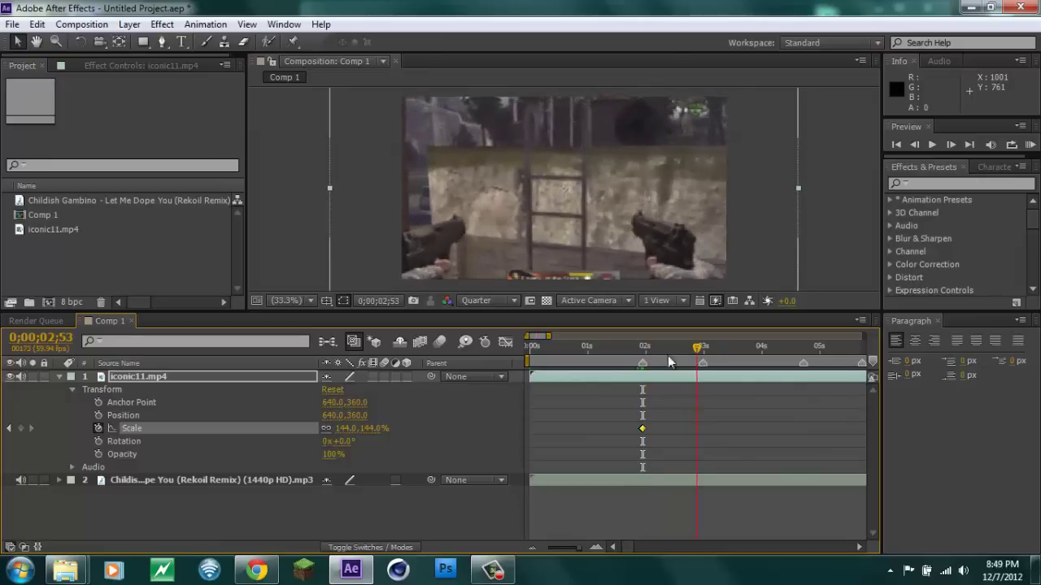
Set the iconic11.mp4 layer's Scale to 100% at 0;00;02;53, just before the second marker
left_click(348, 428)
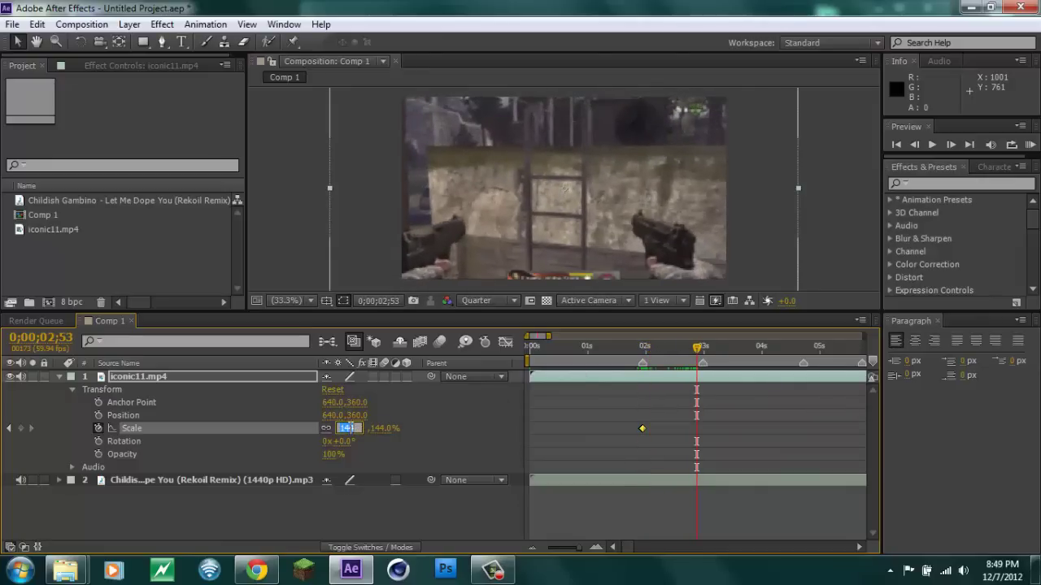
type("100")
key("Return")
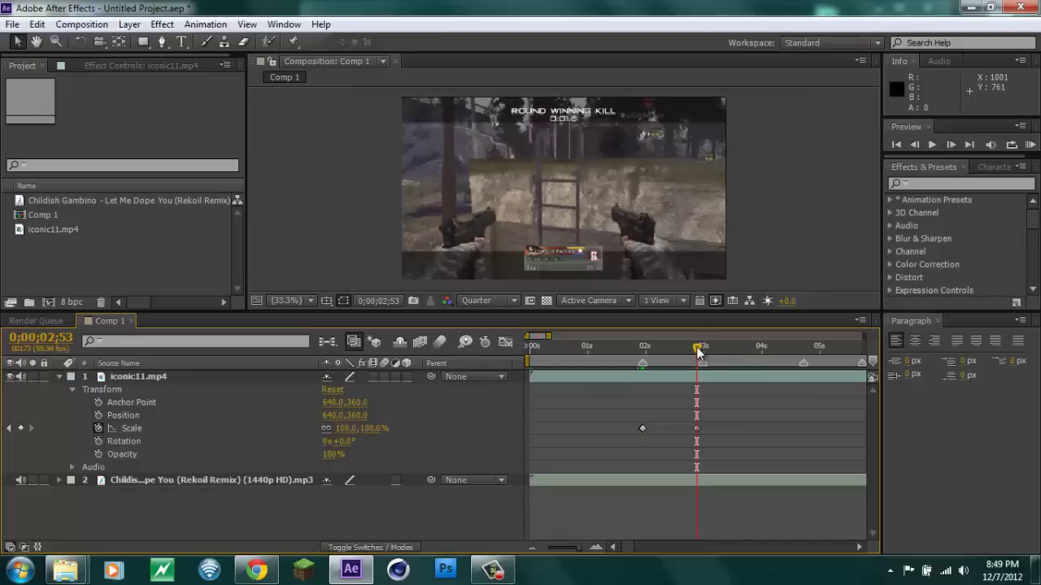
Copy all the Scale keyframes of the iconic11.mp4 layer and paste them at the second marker, 0;00;02;58
left_click_drag(697, 348, 701, 402)
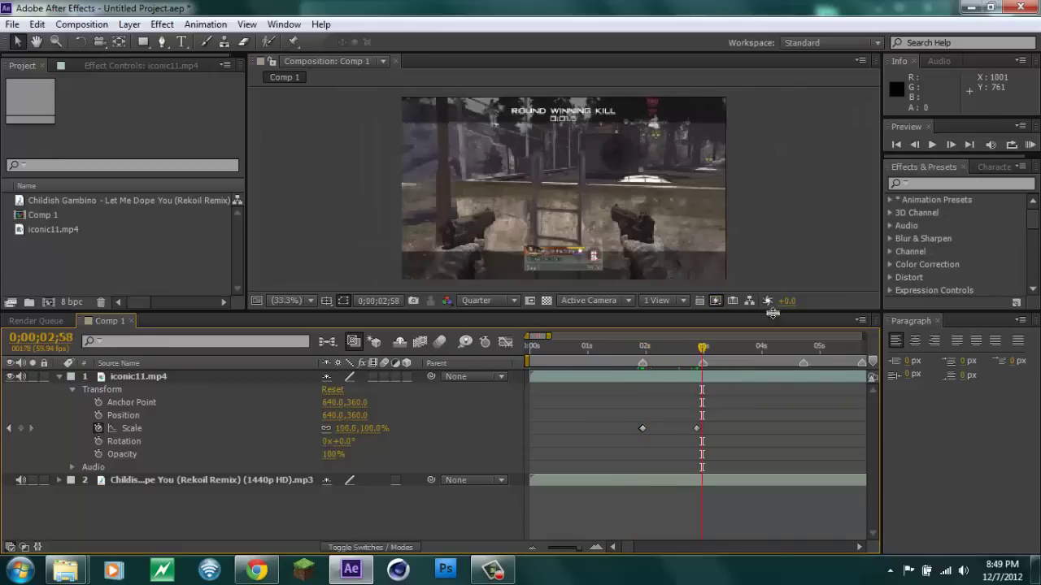
left_click(915, 144)
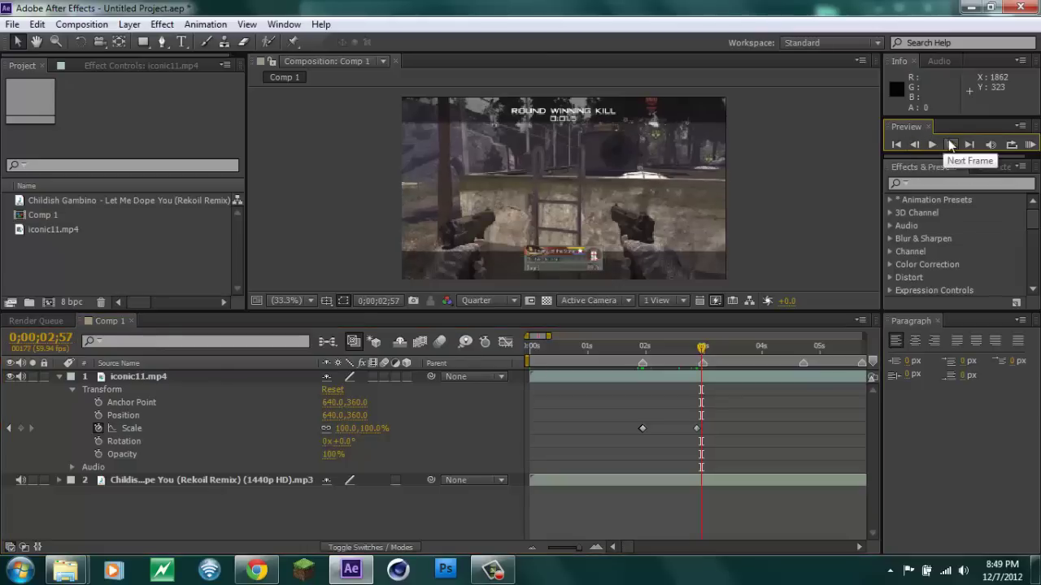
left_click(949, 144)
left_click_drag(625, 416, 701, 445)
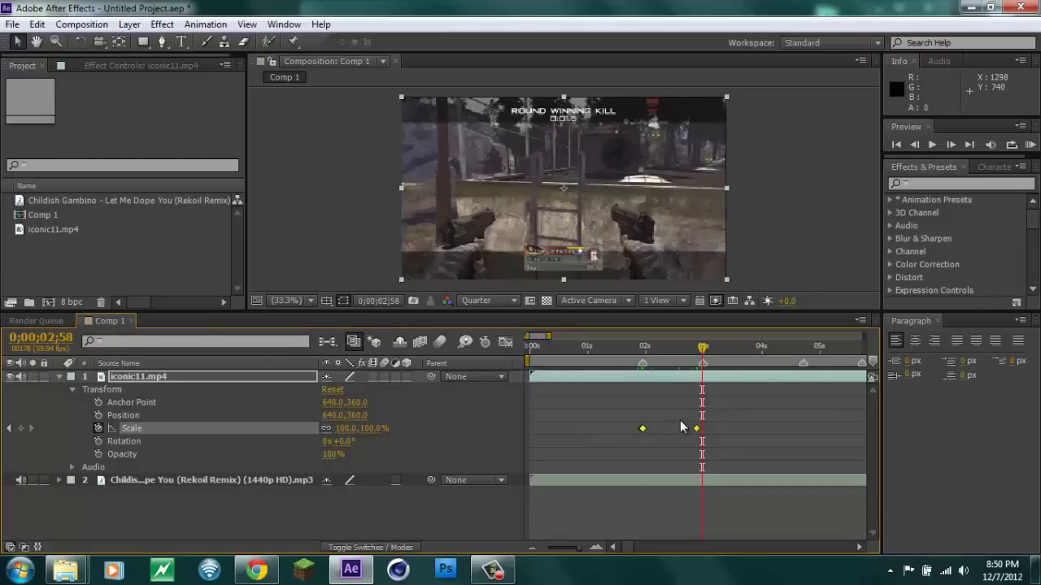
key("ctrl+v")
Paste the copied Scale keyframes at the third and fourth markers, 0;00;04;42 and 0;00;05;43
left_click_drag(703, 348, 804, 351)
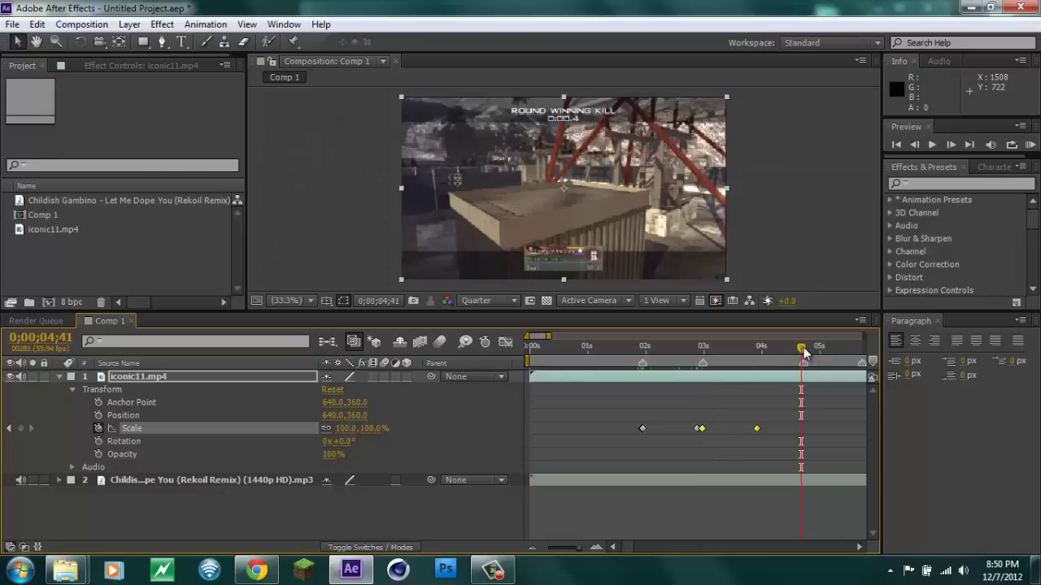
left_click_drag(803, 351, 802, 354)
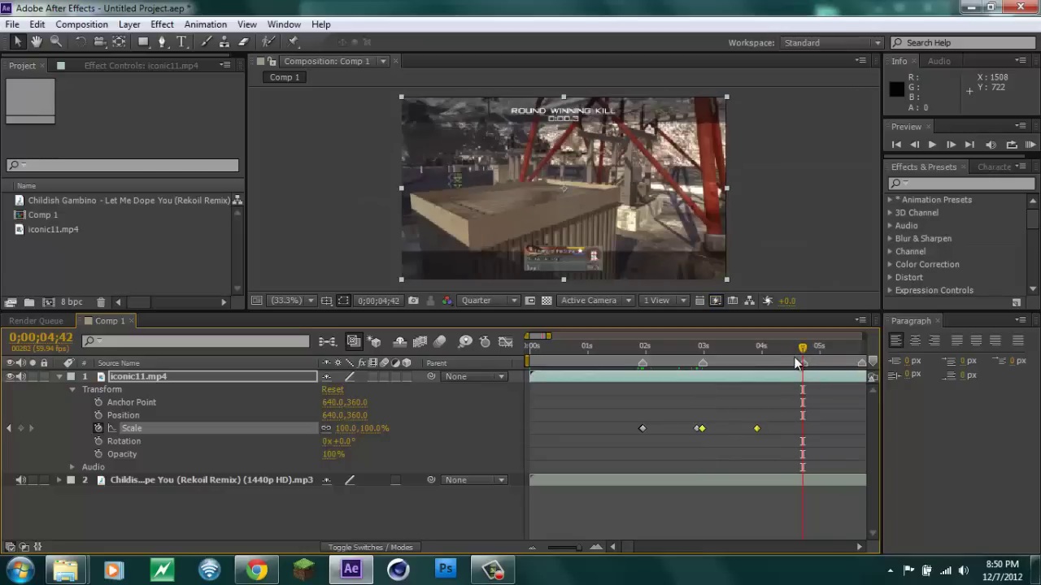
key("ctrl+v")
left_click_drag(623, 548, 636, 553)
left_click_drag(621, 351, 676, 353)
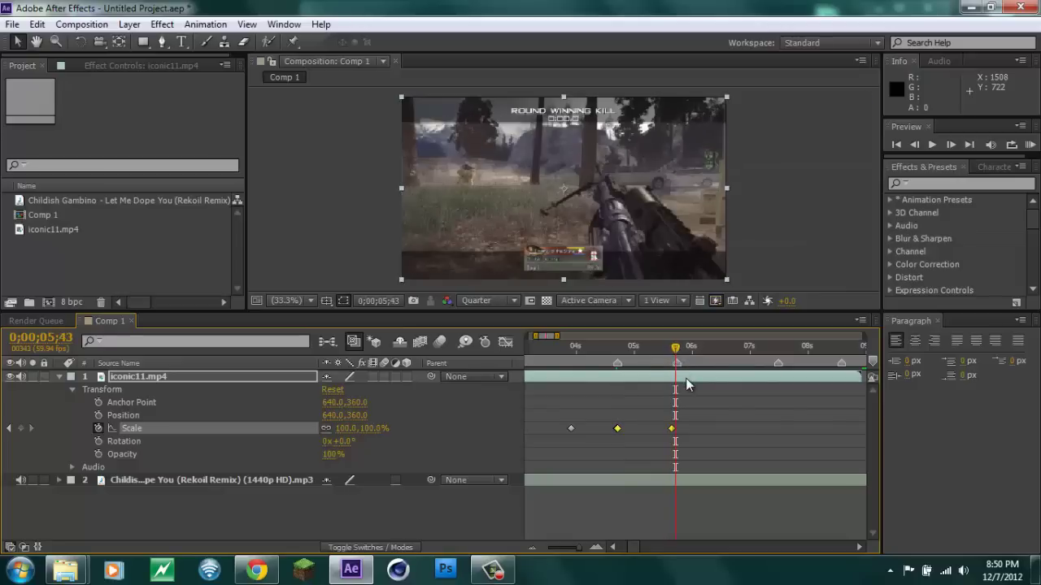
key("ctrl+v")
Paste the copied Scale keyframes at the markers near 0;00;07;27 and 0;00;08;33
left_click_drag(676, 351, 777, 351)
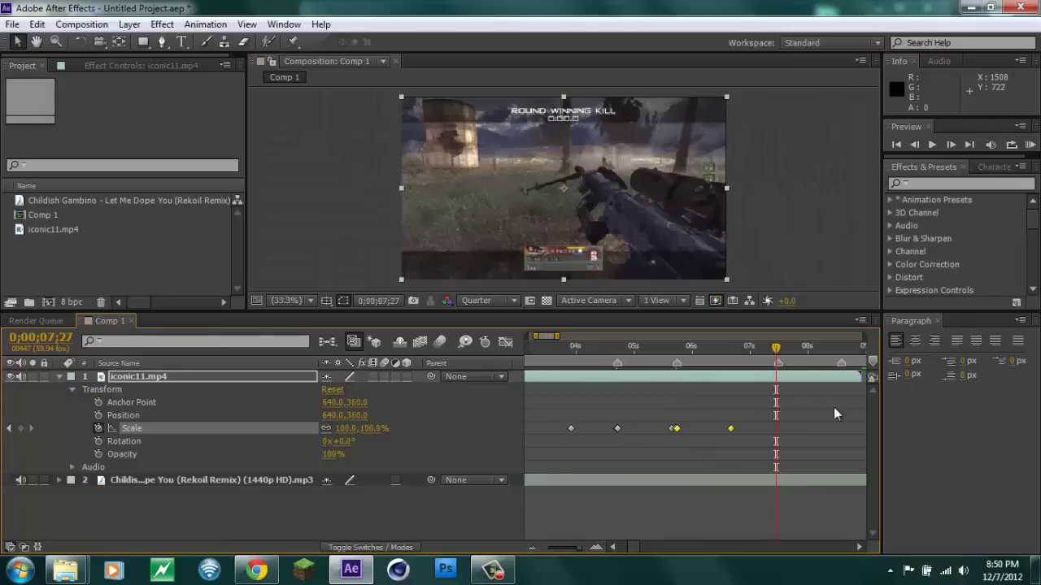
key("ctrl+v")
left_click_drag(777, 351, 841, 350)
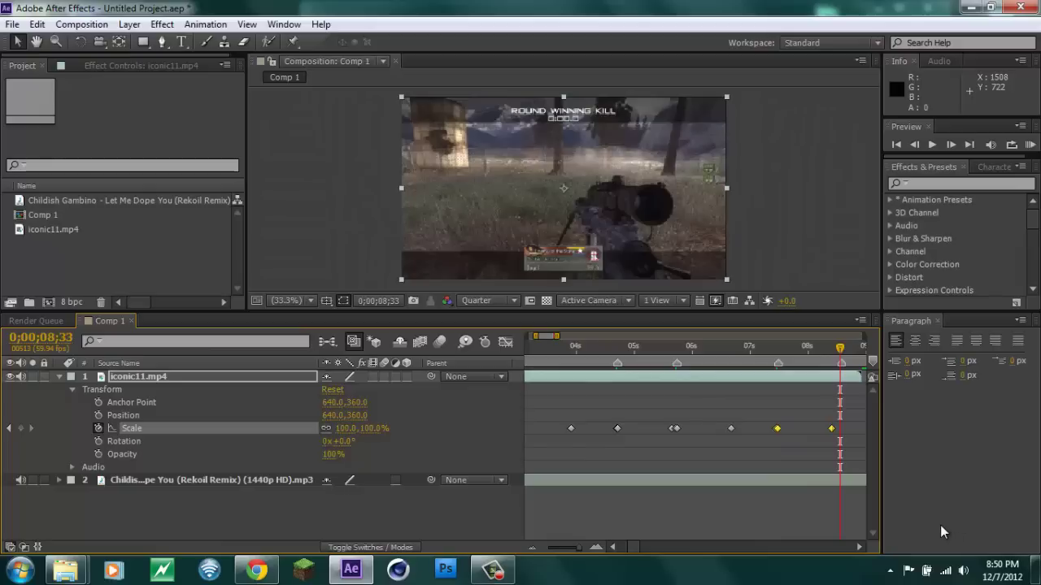
key("ctrl+v")
Run a RAM preview of the composition to check the scale pulses against the song's beats
left_click_drag(584, 552, 569, 555)
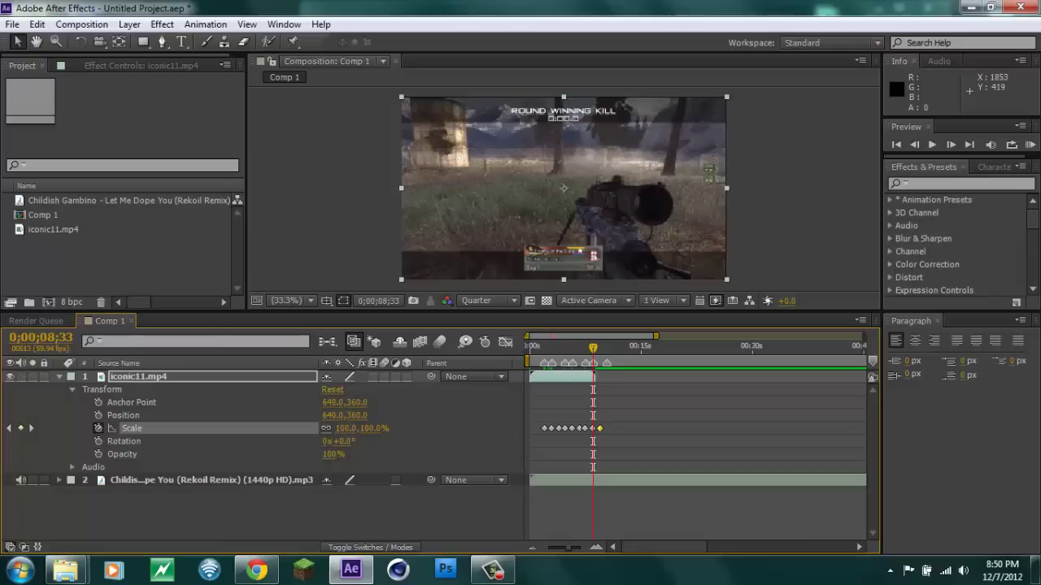
left_click(1029, 144)
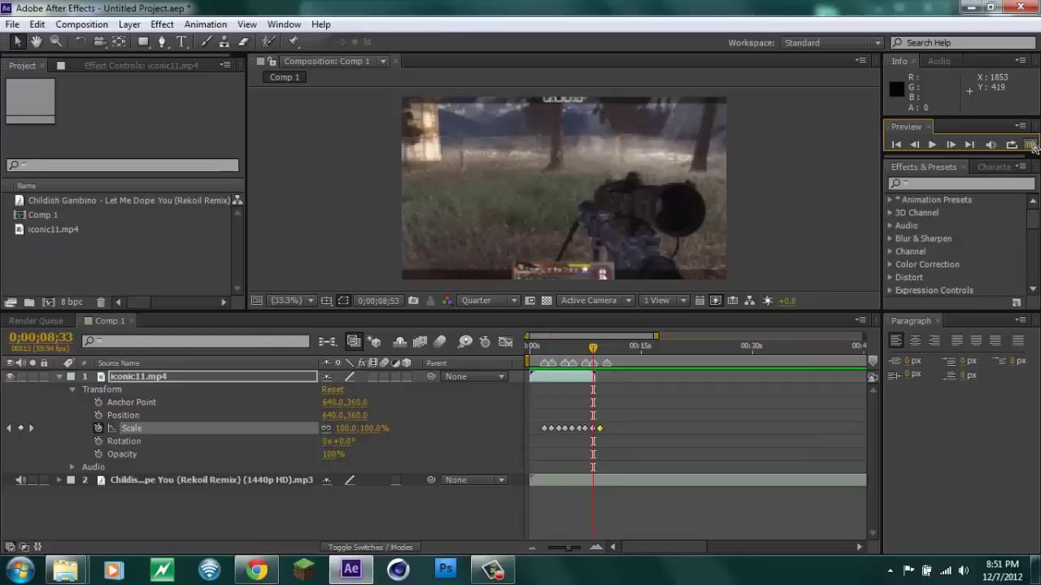
left_click(932, 145)
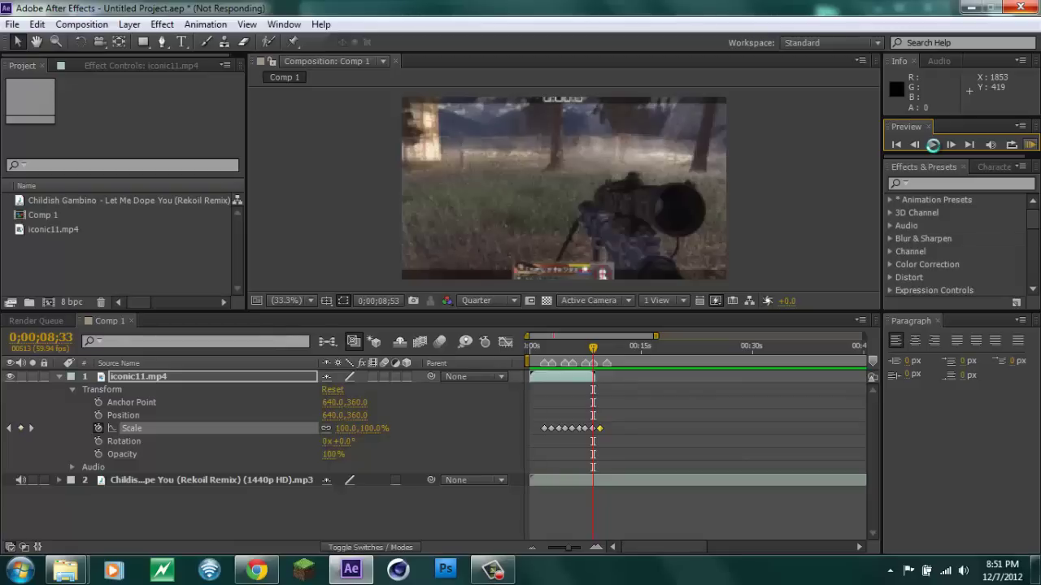
mouse_move(504, 577)
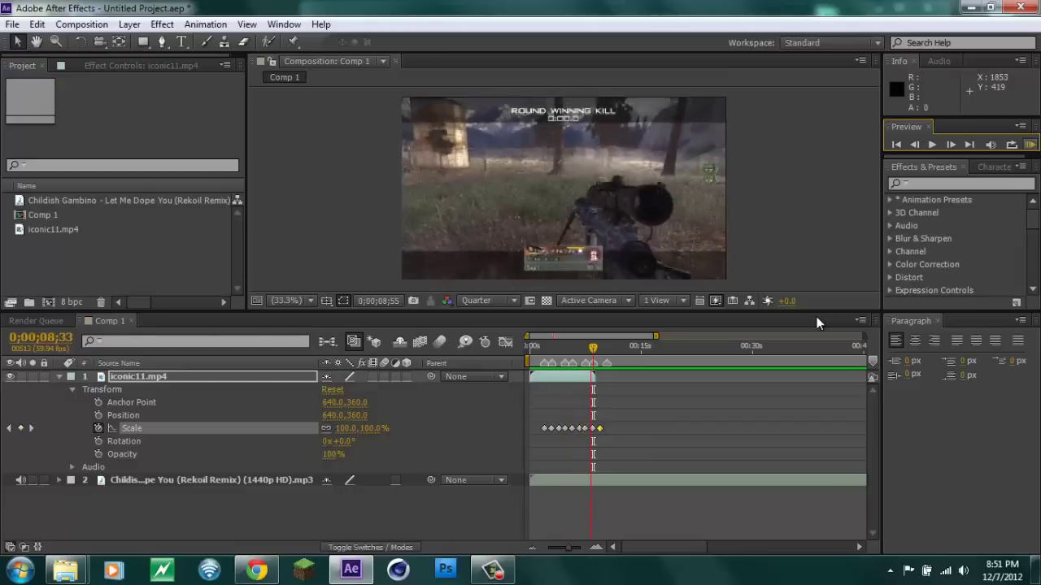
left_click(931, 146)
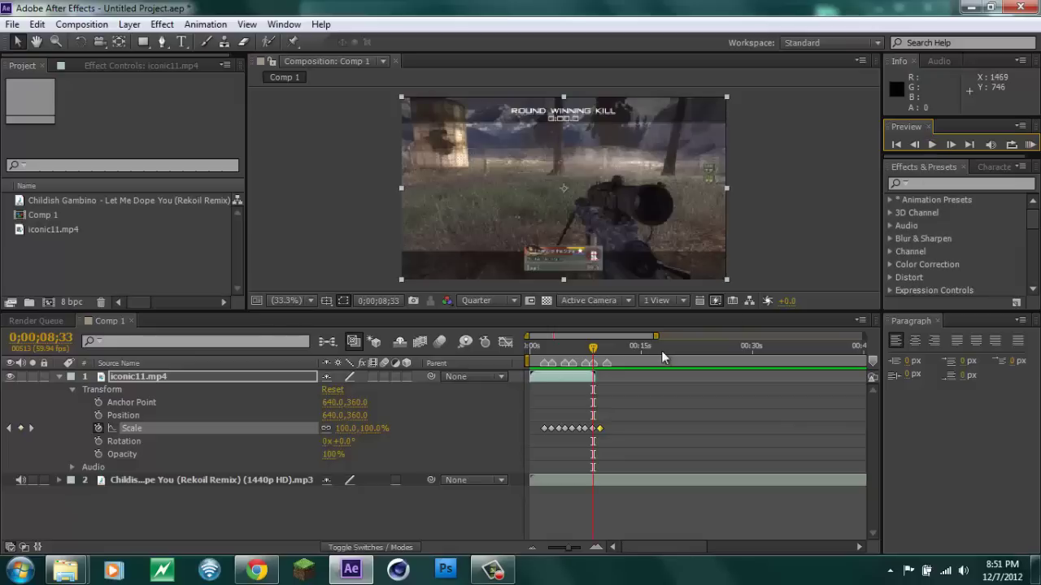
left_click(1030, 145)
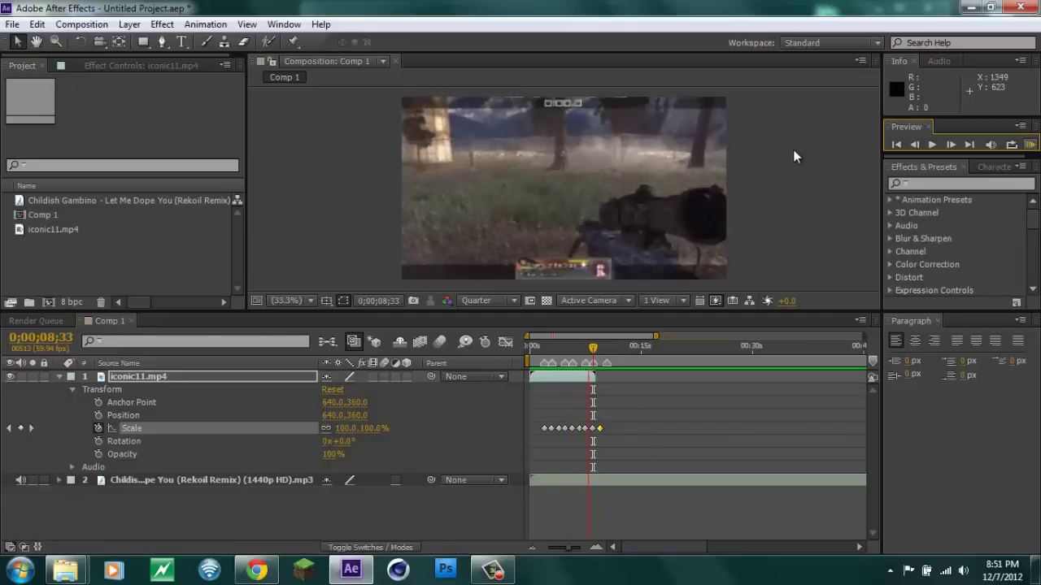
left_click(1030, 144)
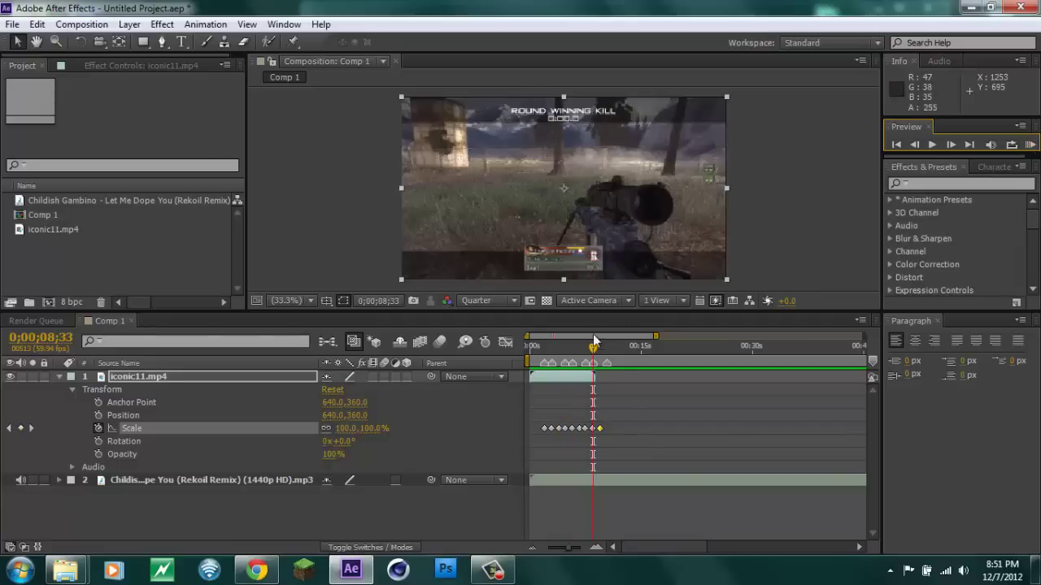
Move the current time just before the first marker, collapse the iconic11.mp4 layer's properties and apply the CC Light Burst 2.5 effect to it
left_click_drag(593, 347, 546, 364)
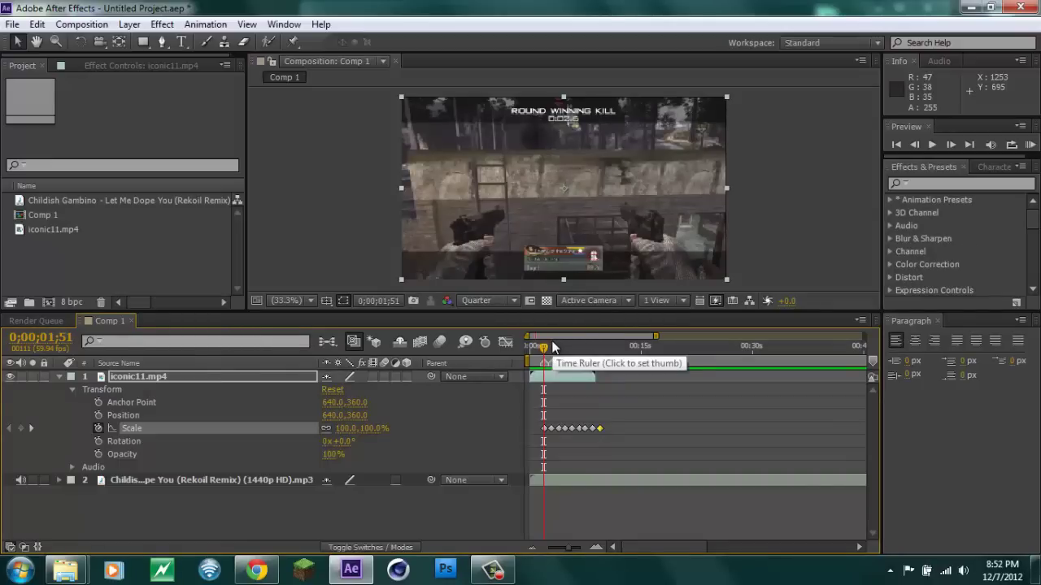
left_click(59, 376)
left_click(915, 183)
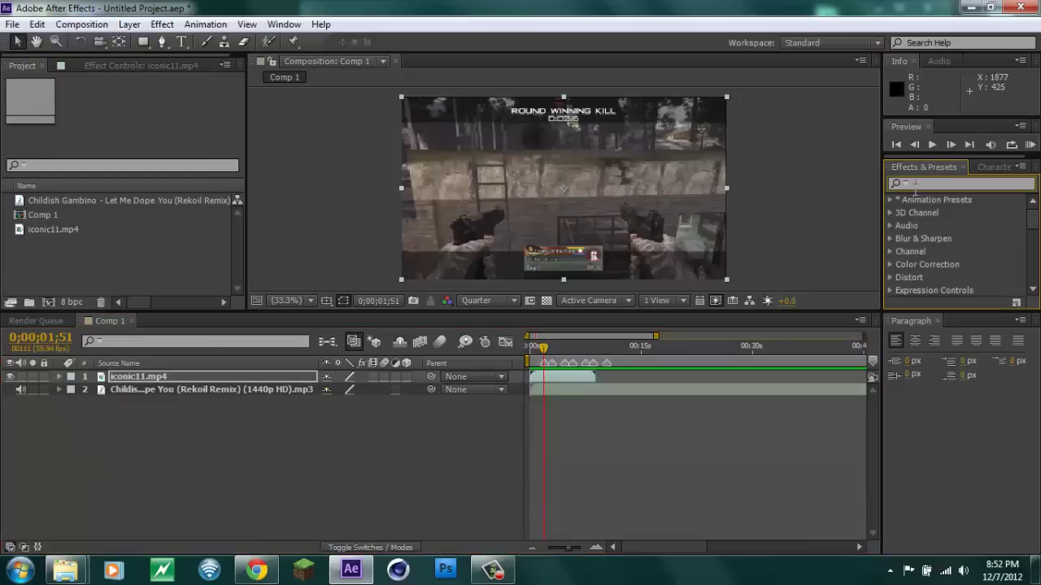
type("cc light")
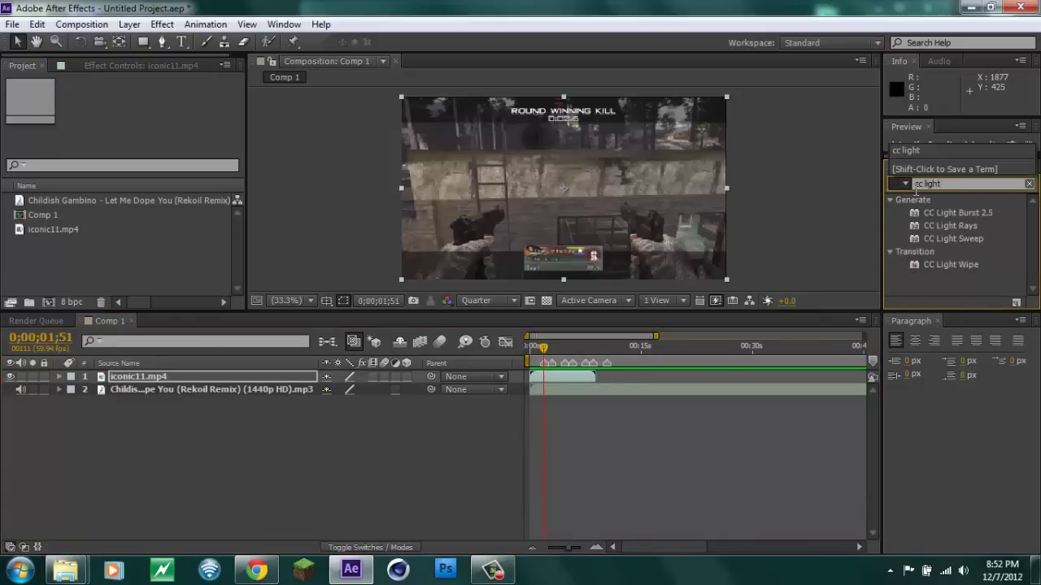
left_click(946, 214)
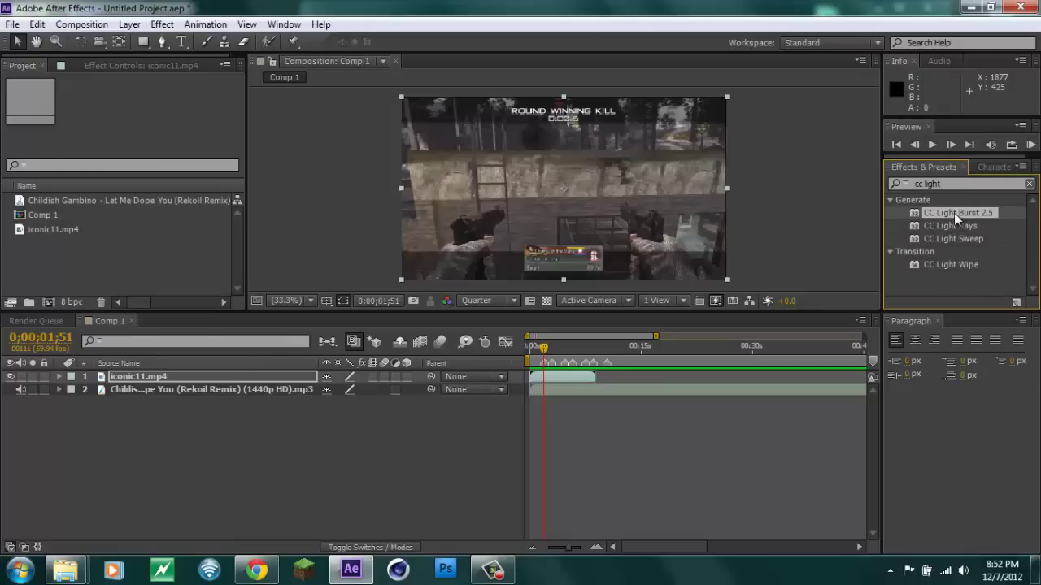
left_click_drag(954, 213, 607, 374)
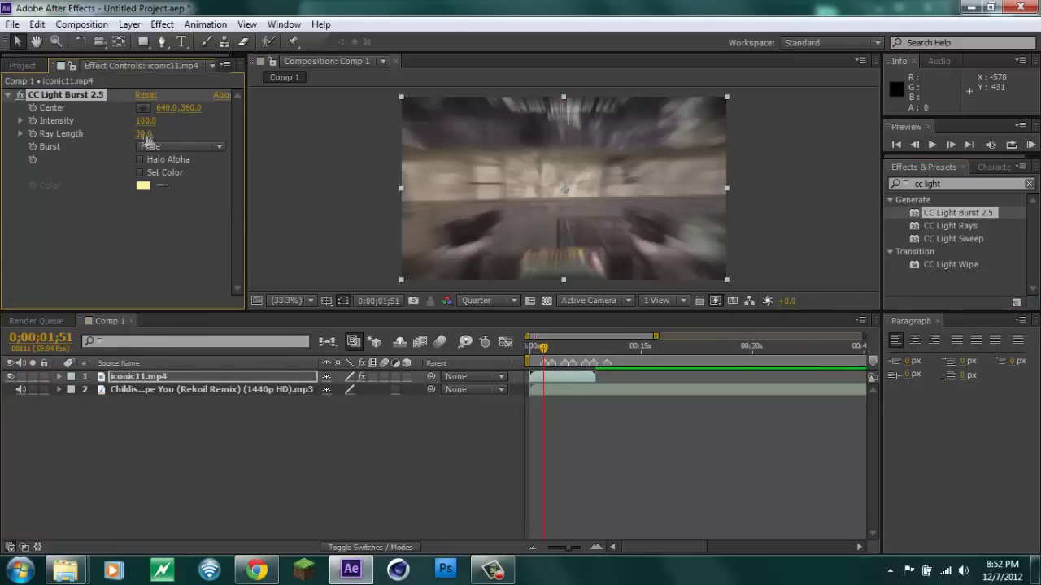
Set CC Light Burst 2.5's Ray Length to 0 and start keyframing it at 0;00;01;56
mouse_move(143, 133)
left_mouse_down()
mouse_move(110, 139)
mouse_move(158, 135)
left_mouse_up()
left_click(124, 259)
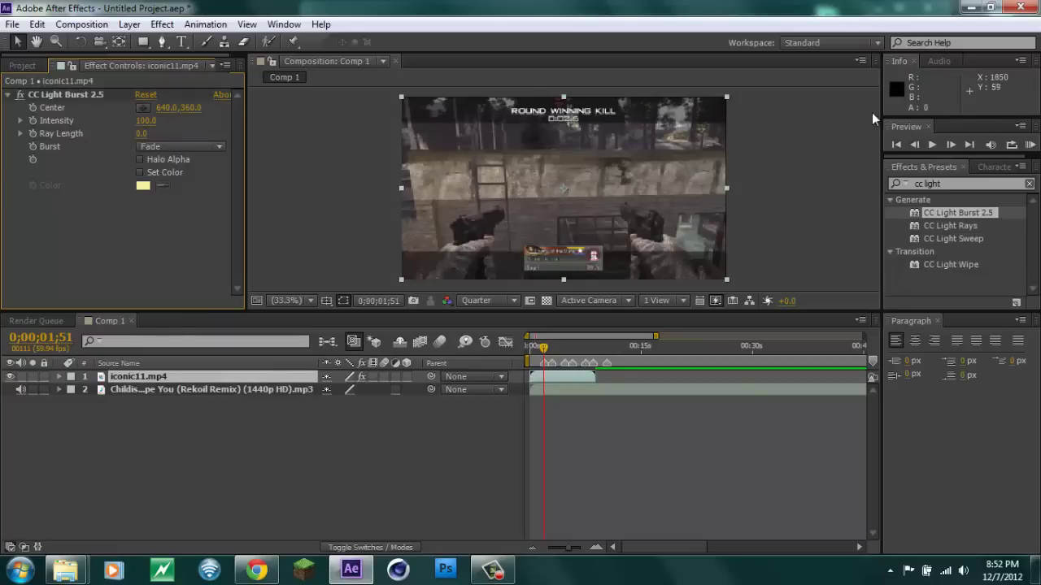
left_click(949, 144)
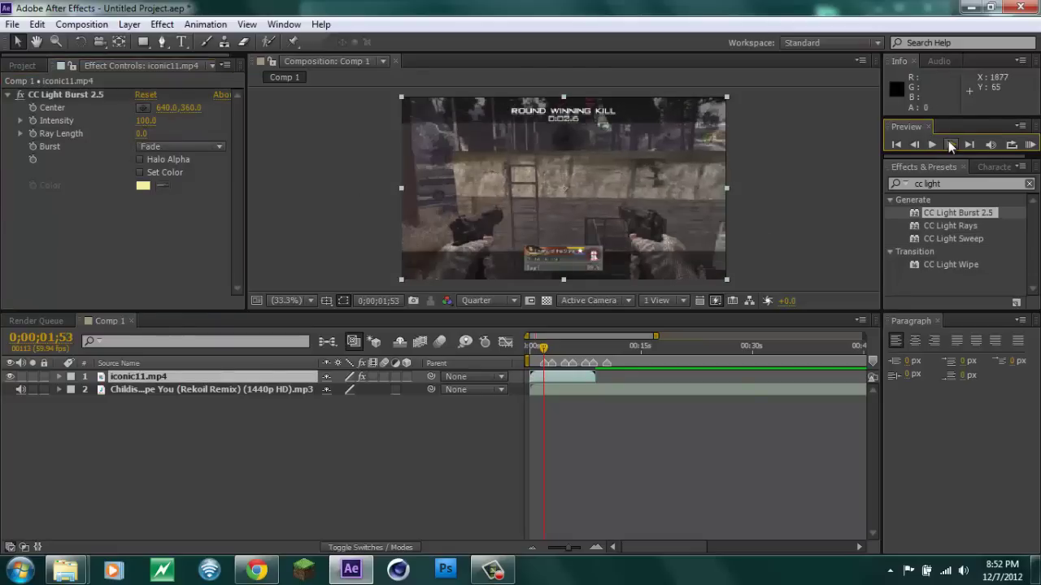
left_click(949, 143)
left_click(950, 144)
left_click(949, 144)
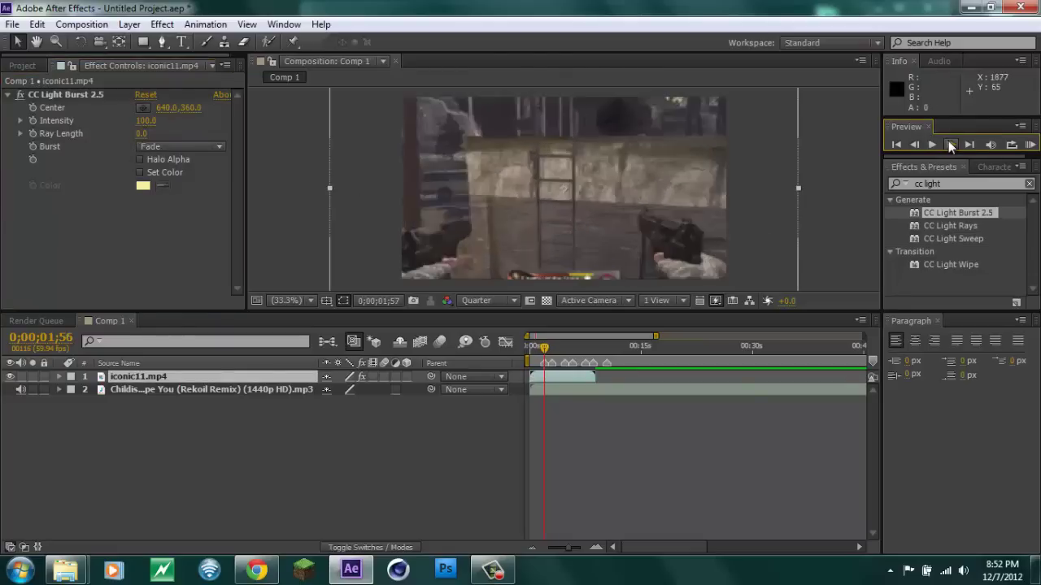
left_click(949, 144)
left_click(917, 142)
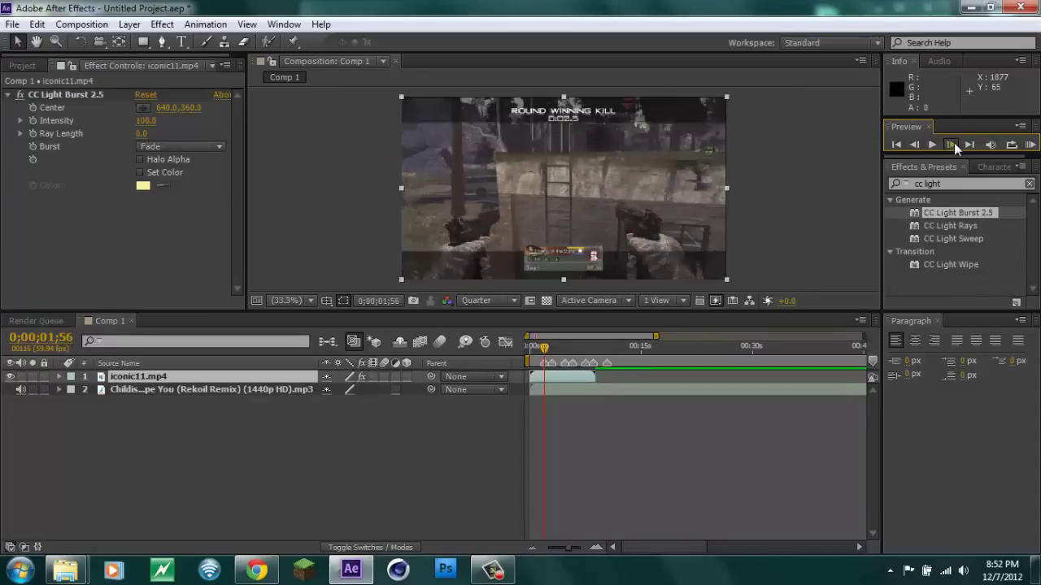
left_click(951, 144)
left_click(915, 146)
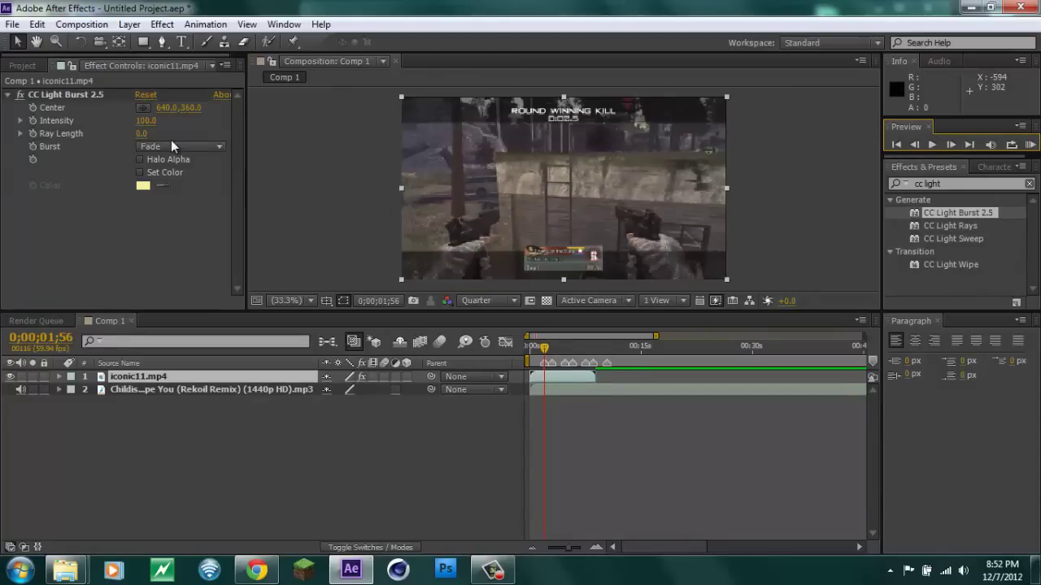
left_click(33, 133)
Set the Ray Length to 50 one frame after its first keyframe, at 0;00;01;57
left_click(950, 143)
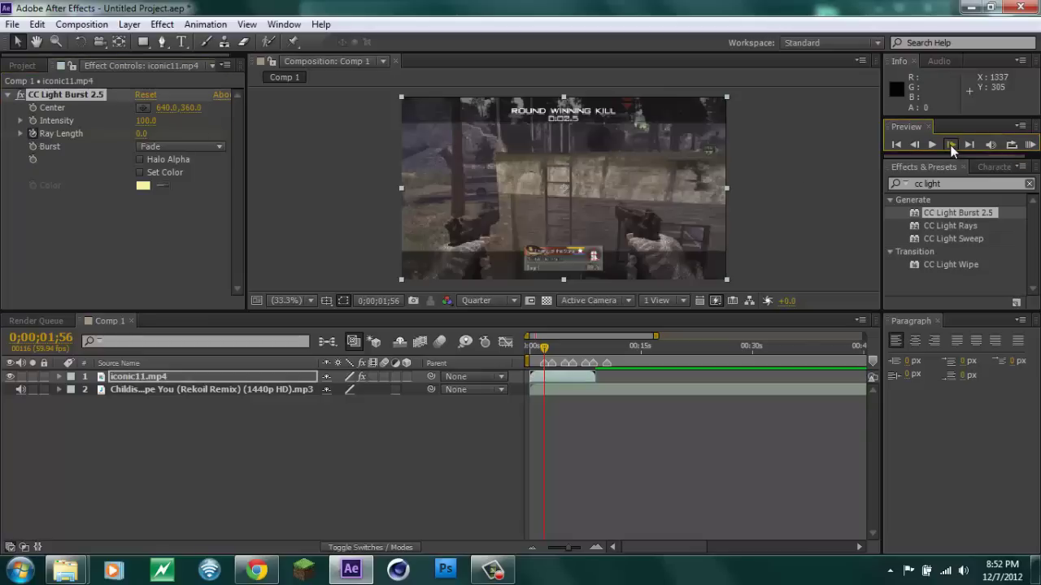
left_click(141, 133)
type("50")
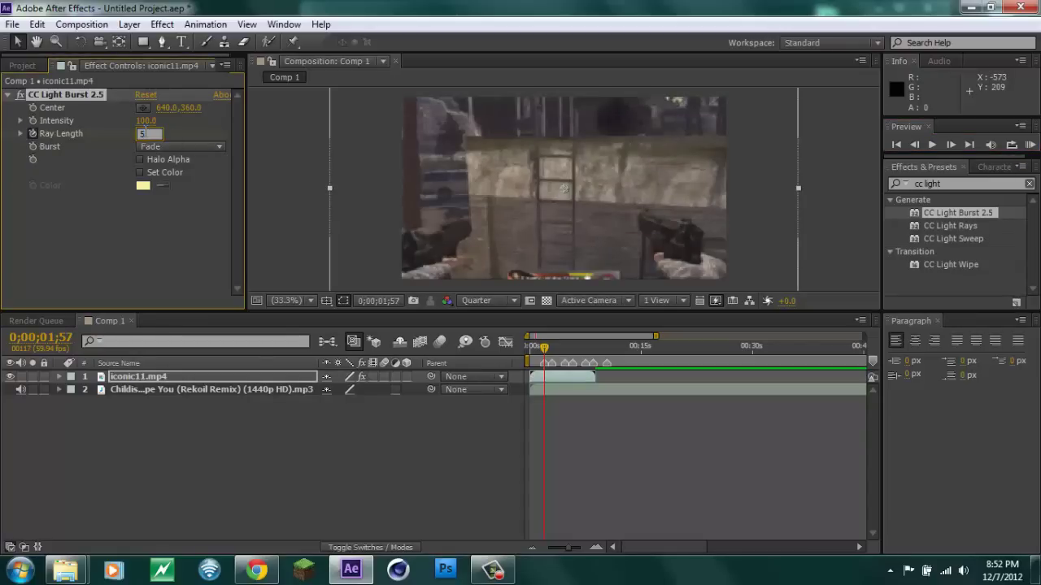
left_click(138, 225)
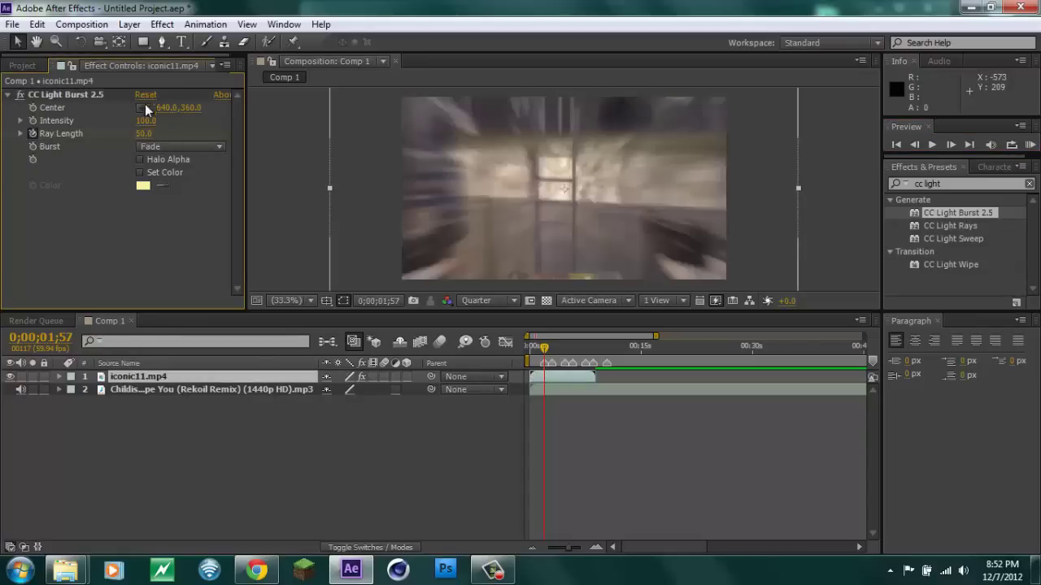
Set CC Light Burst 2.5's Intensity to 460 and keyframe its Ray Length at 0 at 0;00;02;54
left_click_drag(146, 120, 174, 120)
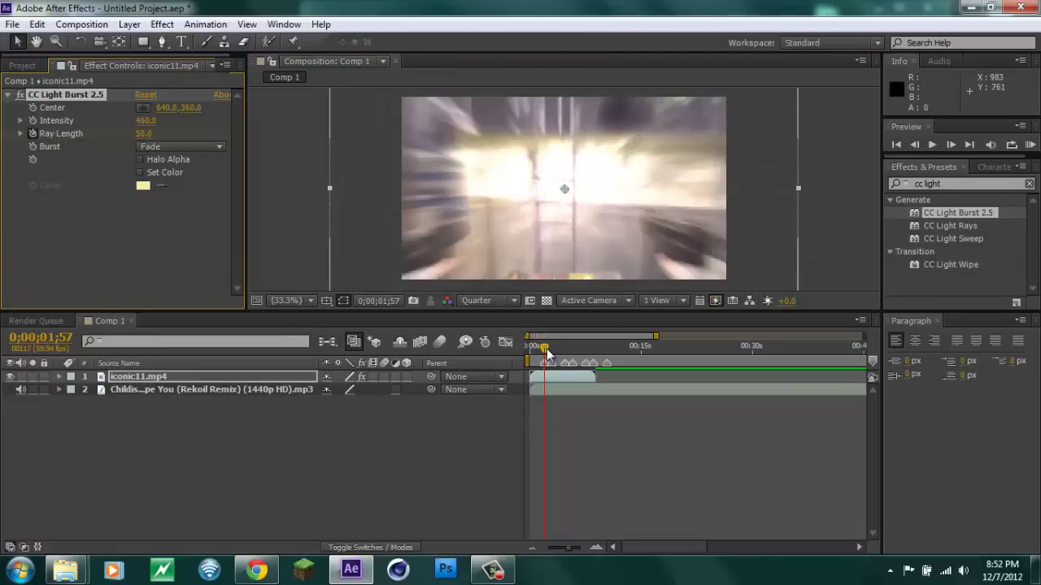
left_click_drag(544, 347, 549, 352)
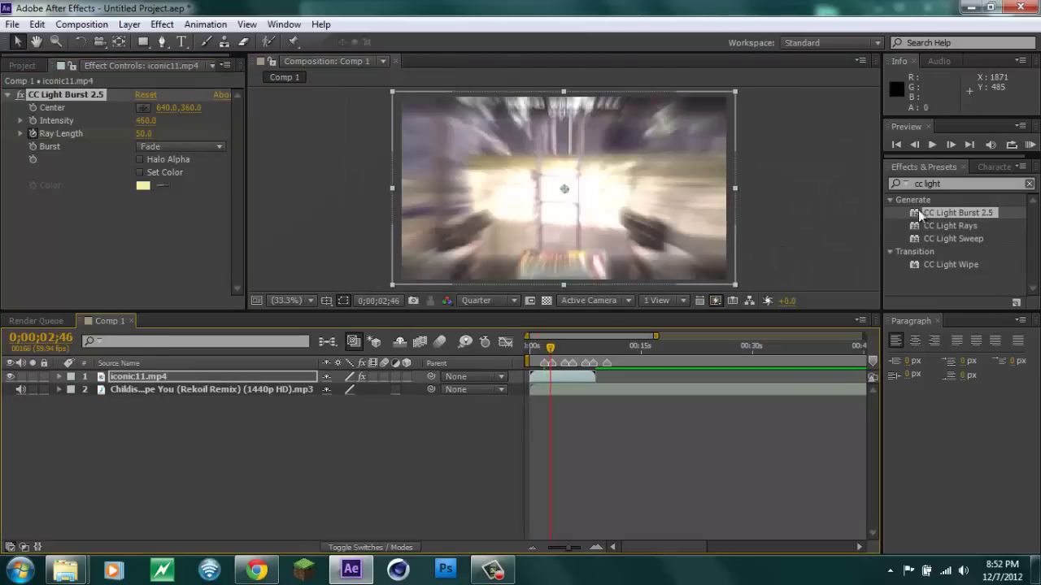
left_click(950, 144)
left_click(950, 144)
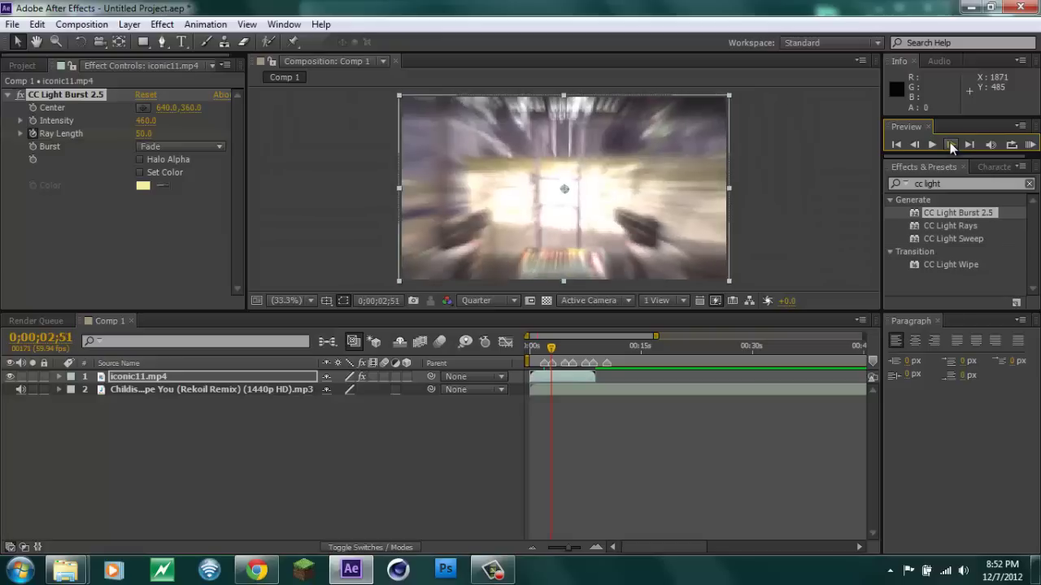
left_click(949, 144)
left_click(950, 144)
left_click(950, 144)
left_click(950, 143)
left_click(949, 144)
left_click(950, 144)
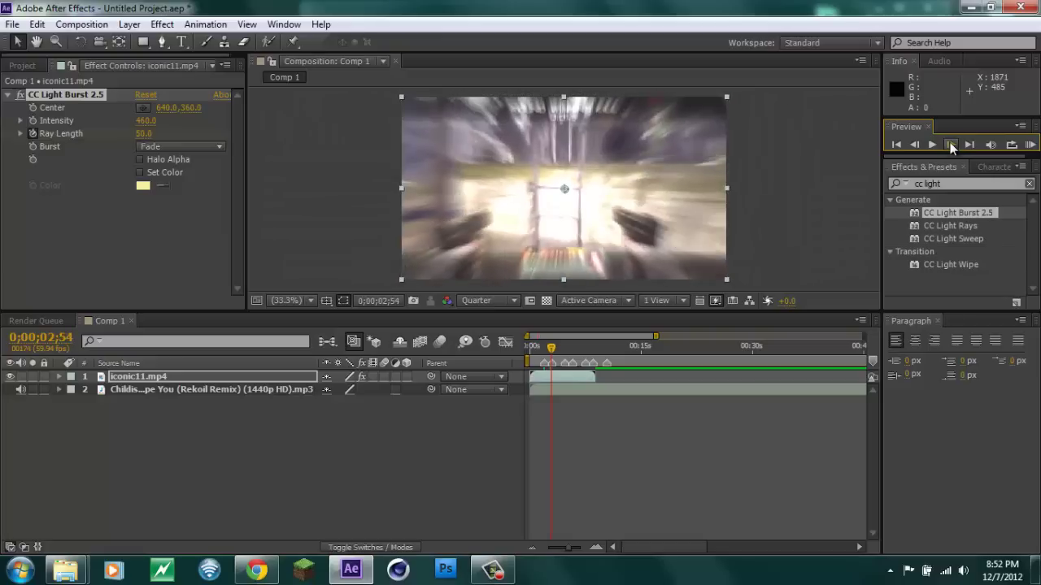
left_click(143, 134)
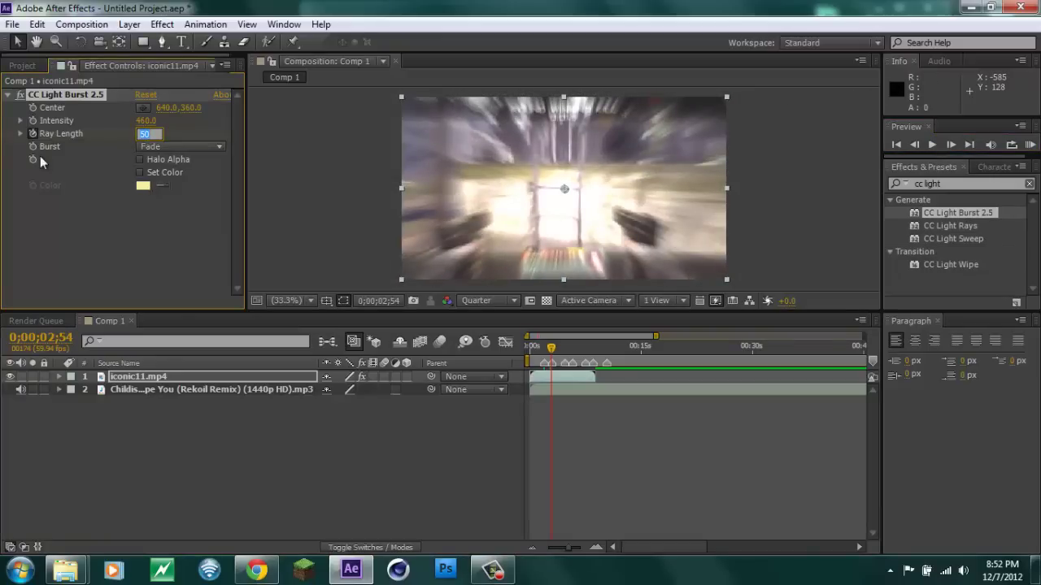
key("Return")
Play the composition from 0;00;01;39 to check the light burst against the beats, stopping at about 0;00;04;56
left_click_drag(552, 347, 543, 346)
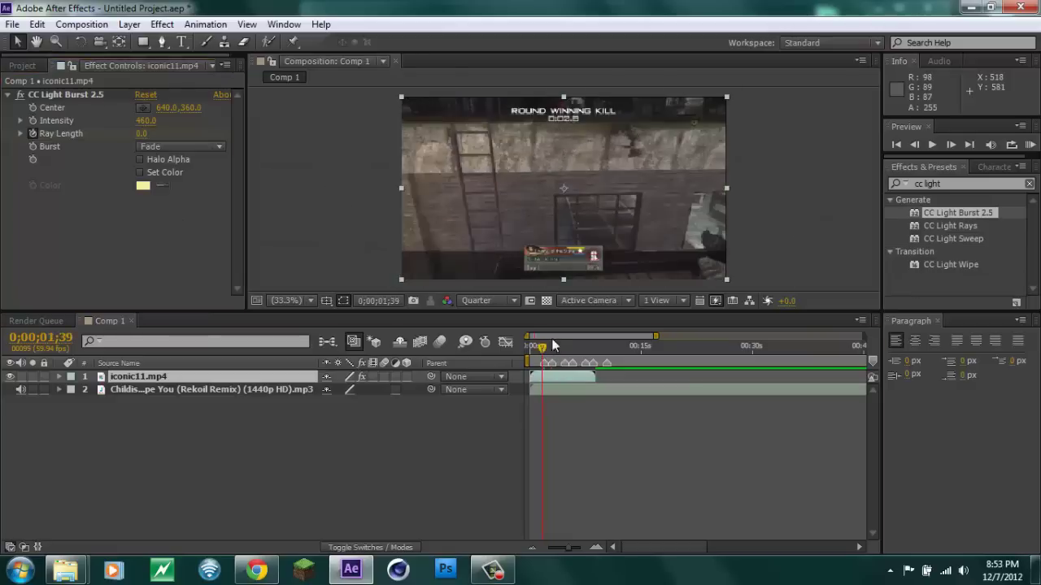
left_click(931, 145)
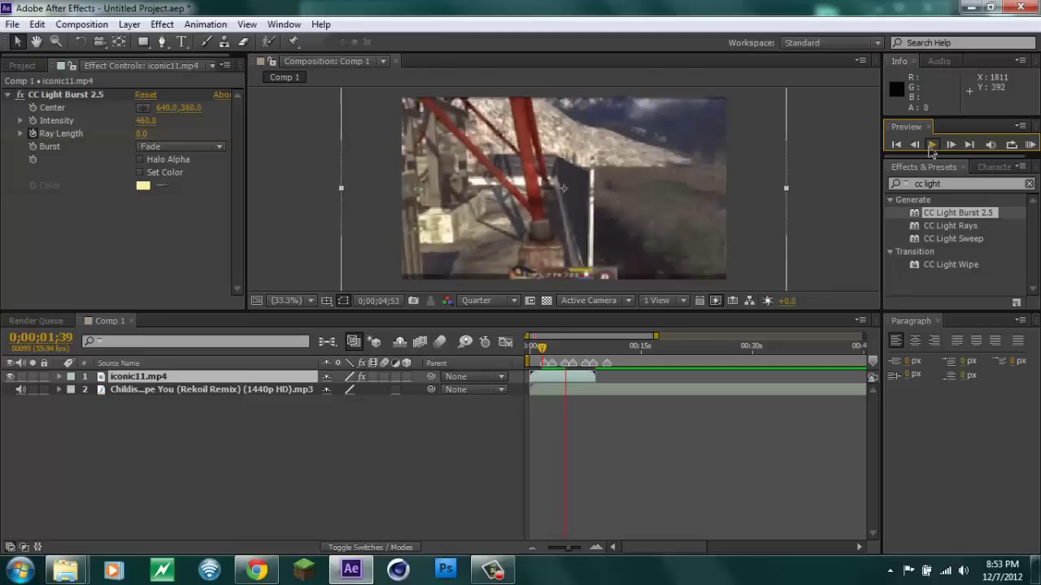
left_click(866, 241)
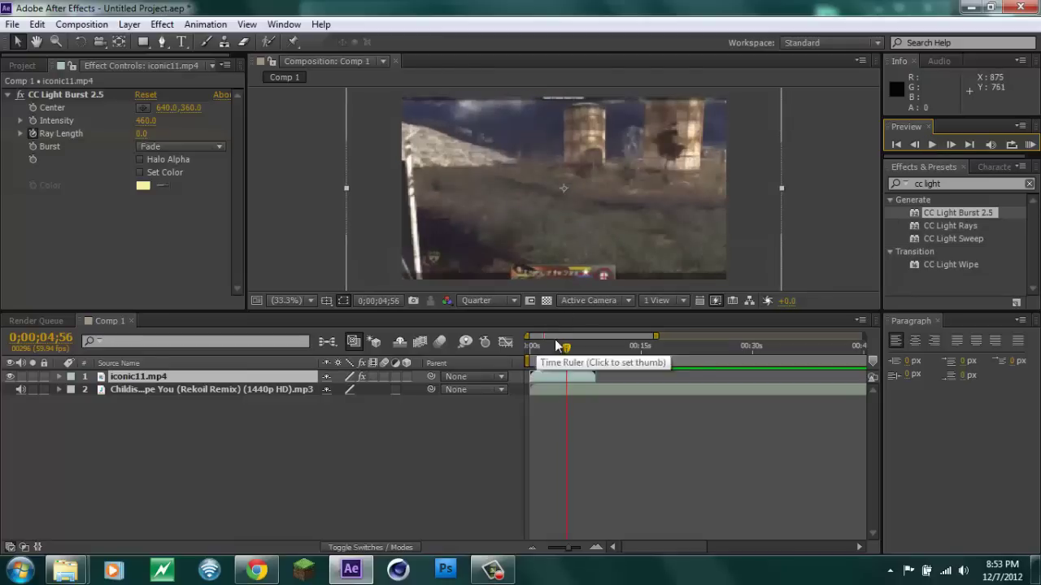